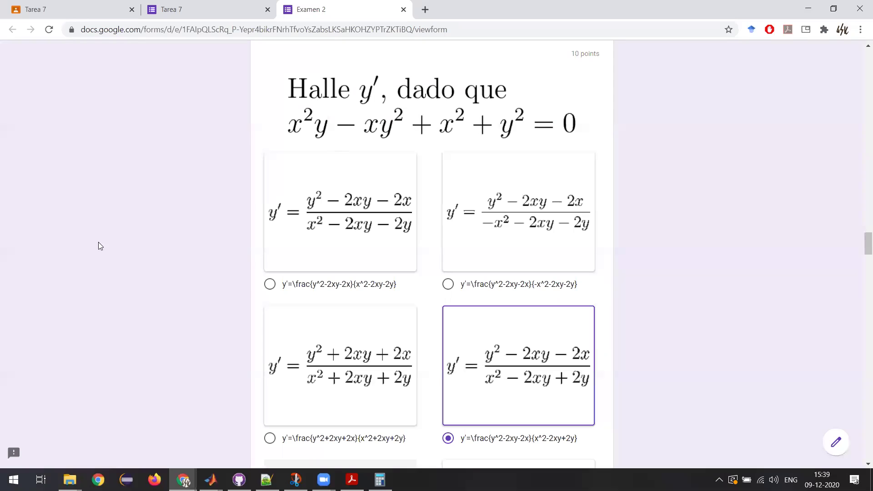
Check the open chat in the WhatsApp window, then return to the y' question in the Examen 2 form.
mouse_move(183, 480)
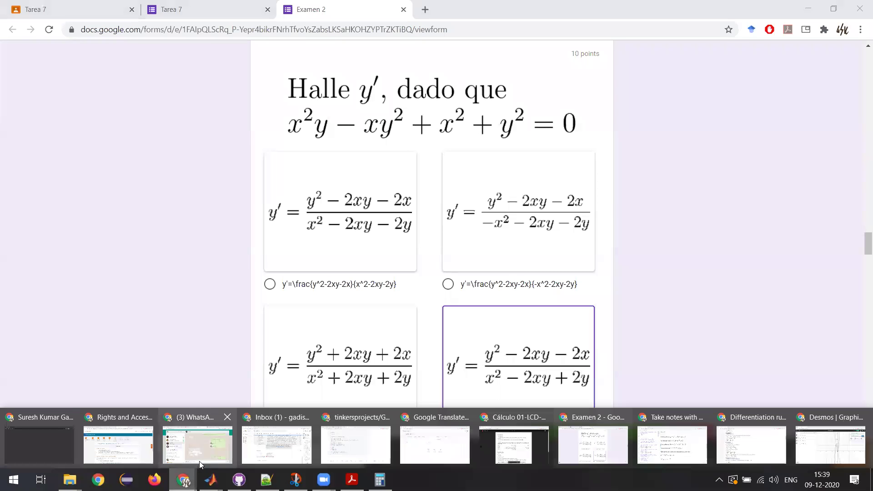
click(199, 437)
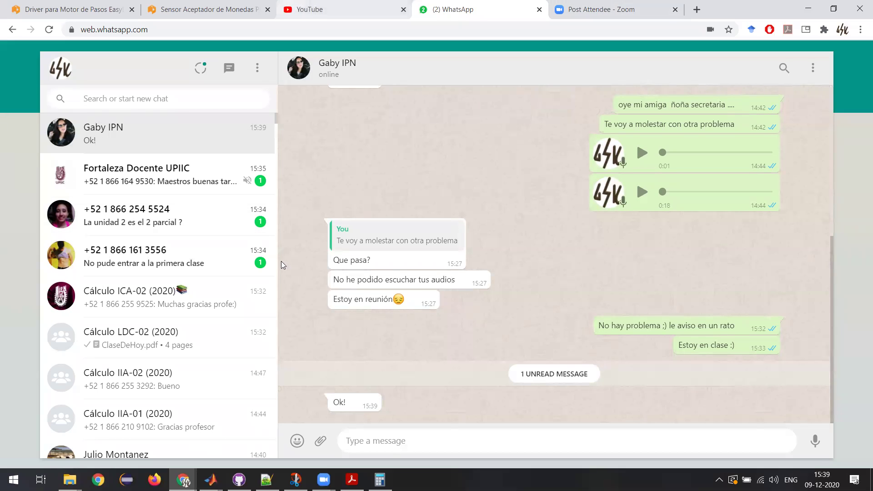
mouse_move(183, 479)
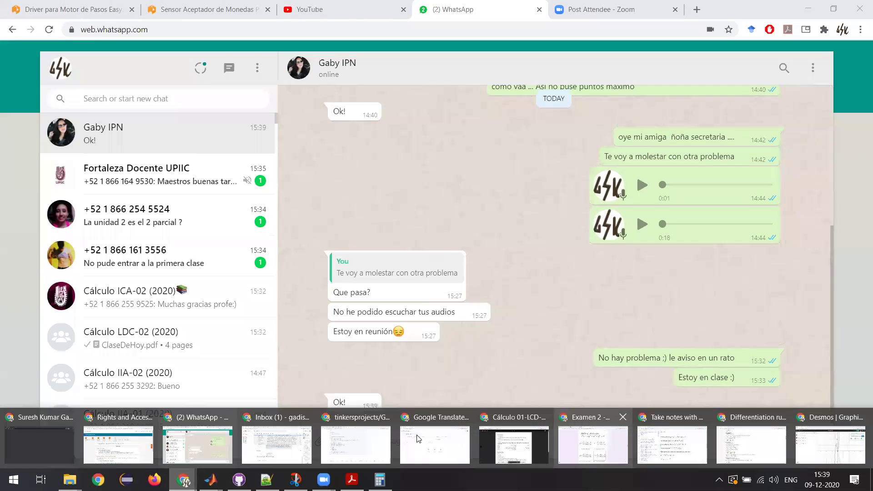
click(593, 443)
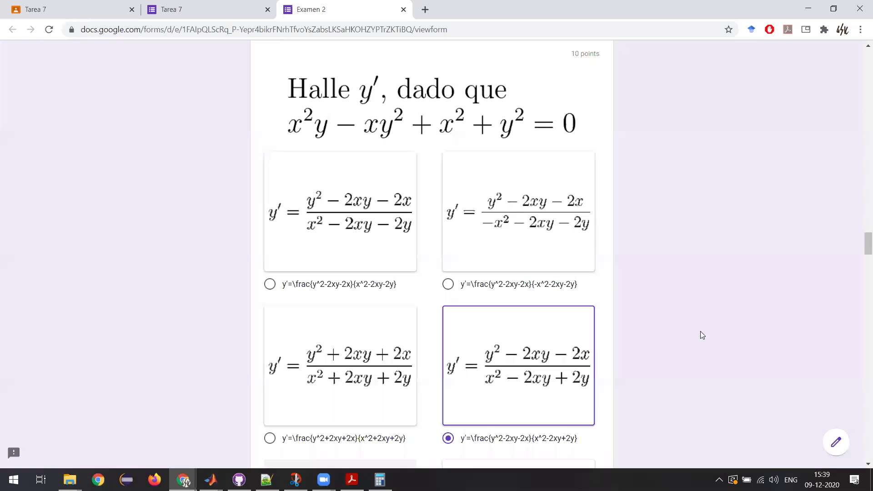
scroll(700, 332, up, 1)
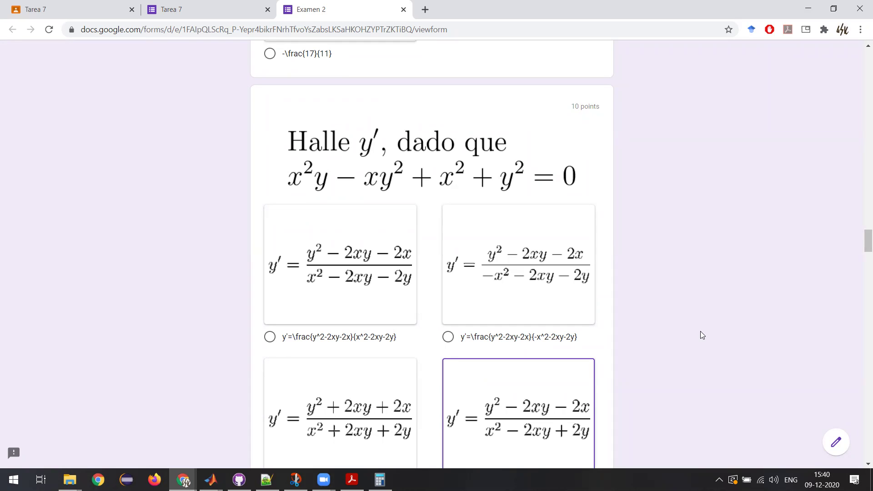
Open YouTube in a new browser window and list the channel's live streams in YouTube Studio.
key(ctrl+n)
text(you)
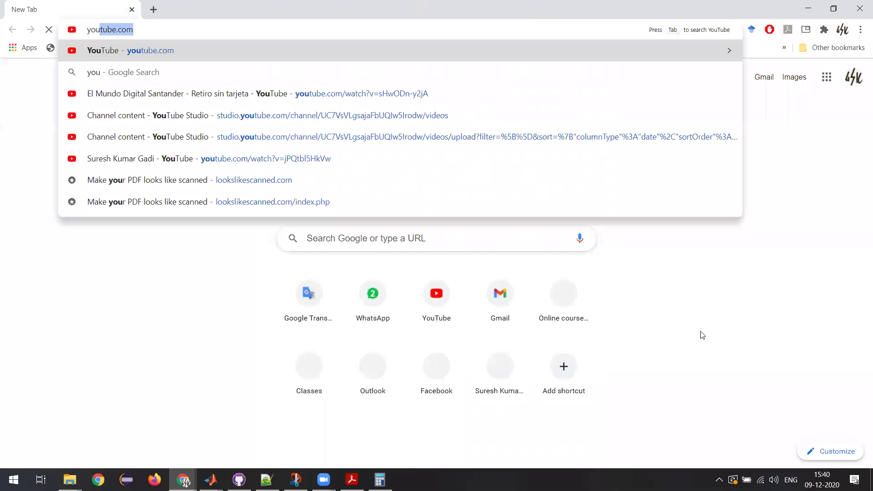
key(Return)
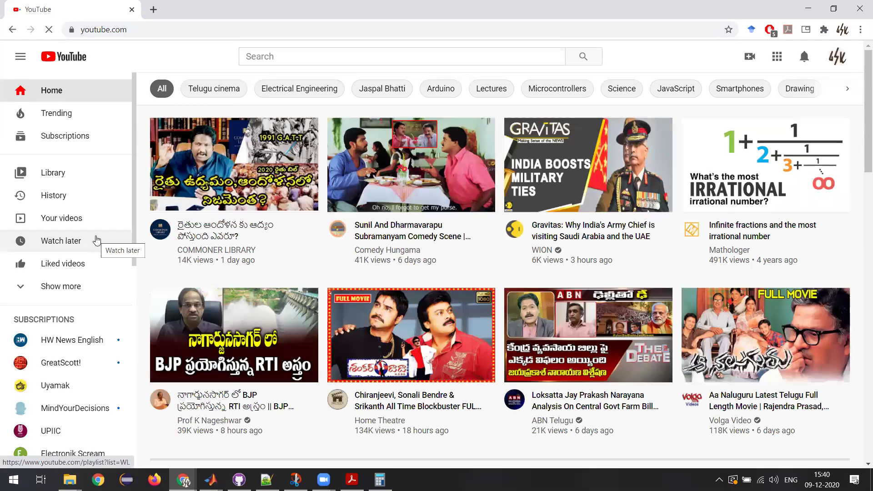
click(68, 220)
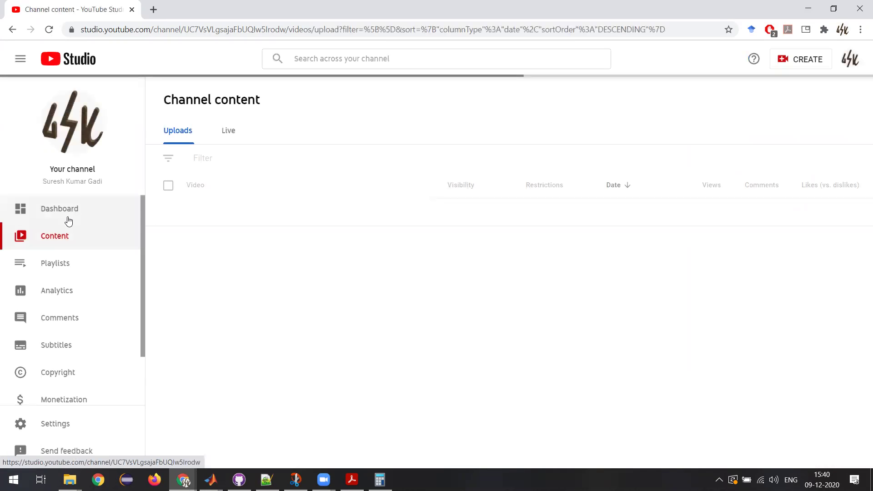
click(229, 135)
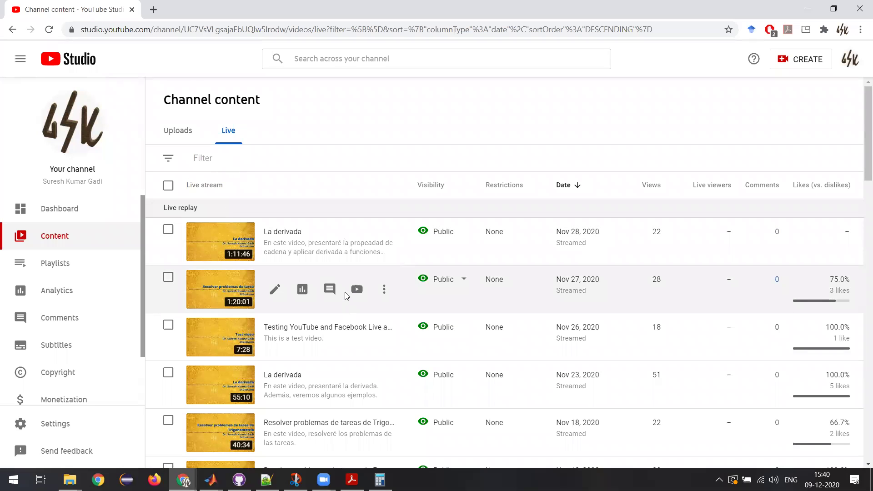
View the details of the newest "La derivada" stream, highlight "funciones implicitas" in its description, and return to the channel content.
click(275, 241)
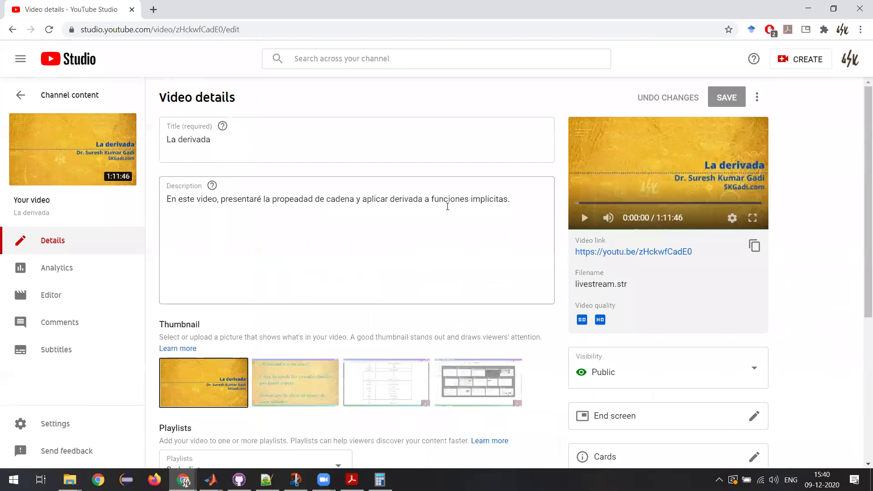
drag(432, 199, 507, 194)
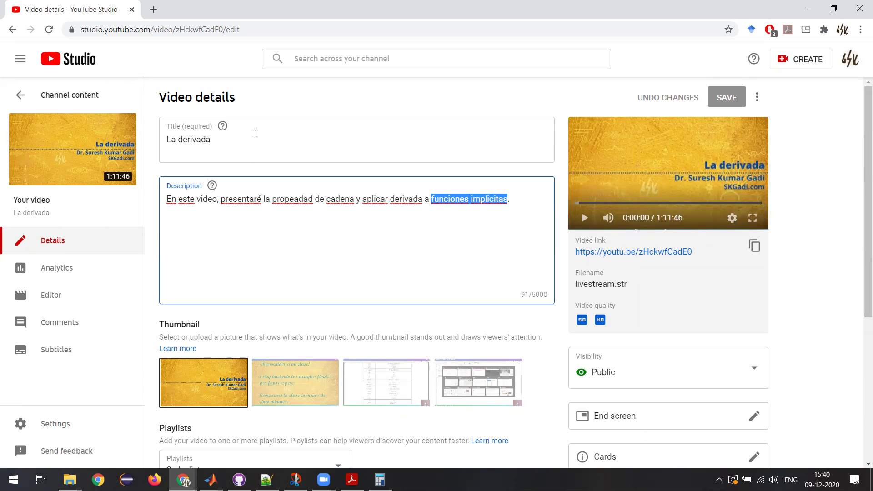
click(76, 97)
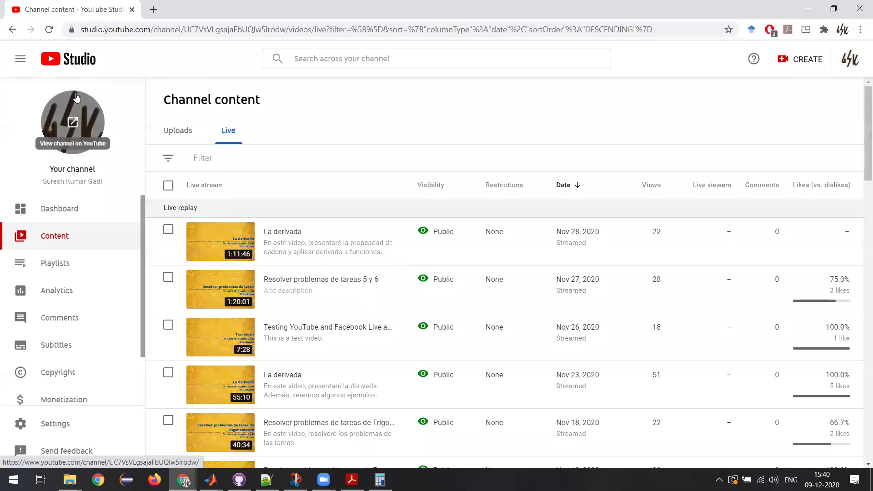
Switch to the markdown notes editor window and start a new blank document, discarding the present text.
key(alt+Tab)
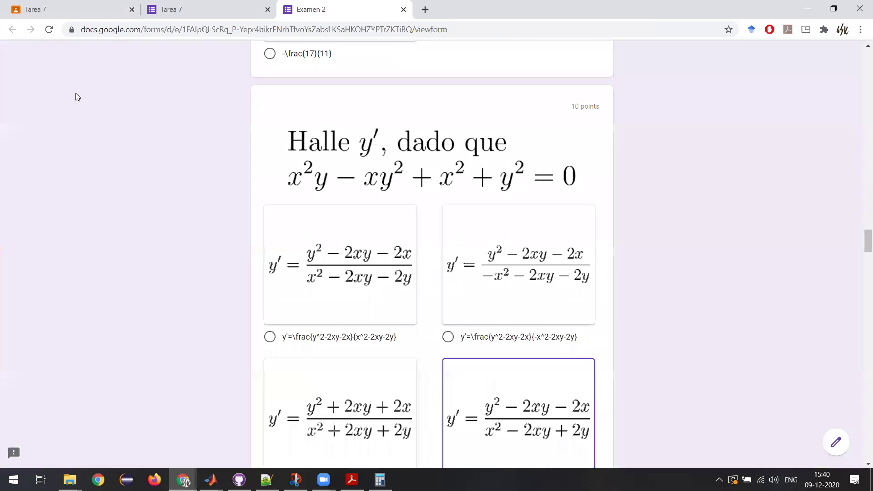
key(alt+Tab)
key(alt+Tab)
key(alt+Tab)
key(alt+Tab)
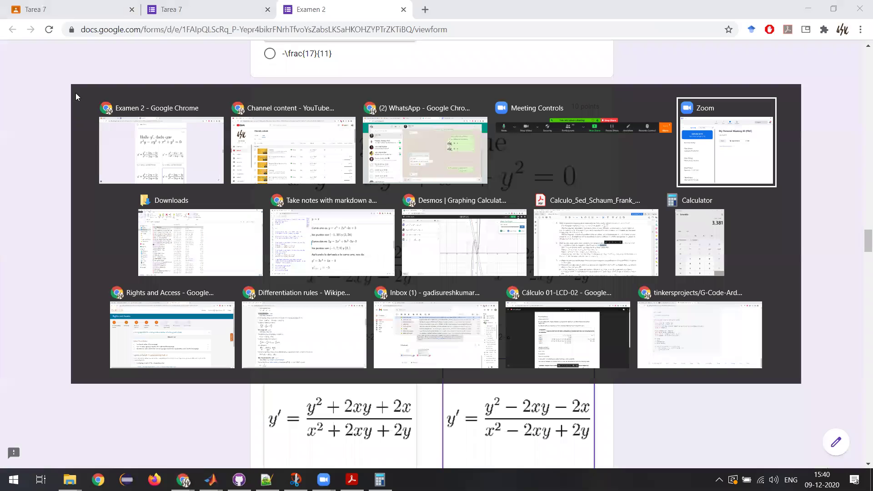
key(alt+Tab)
key(alt+Tab)
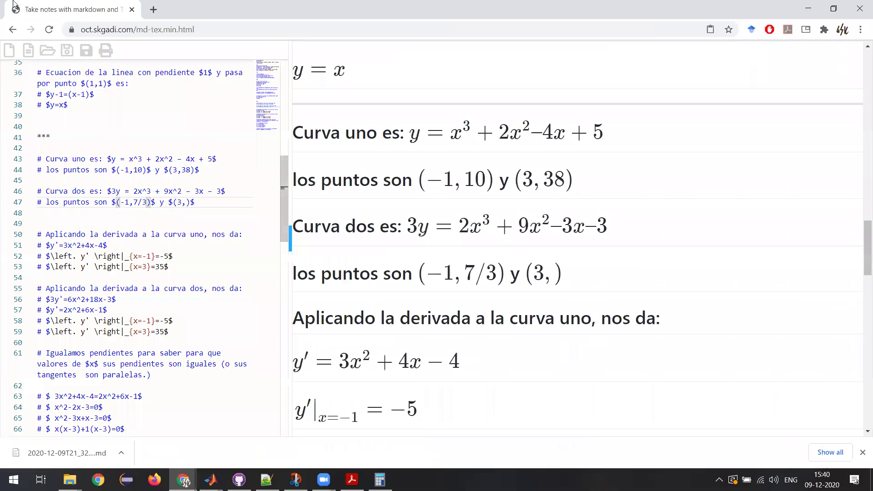
click(9, 50)
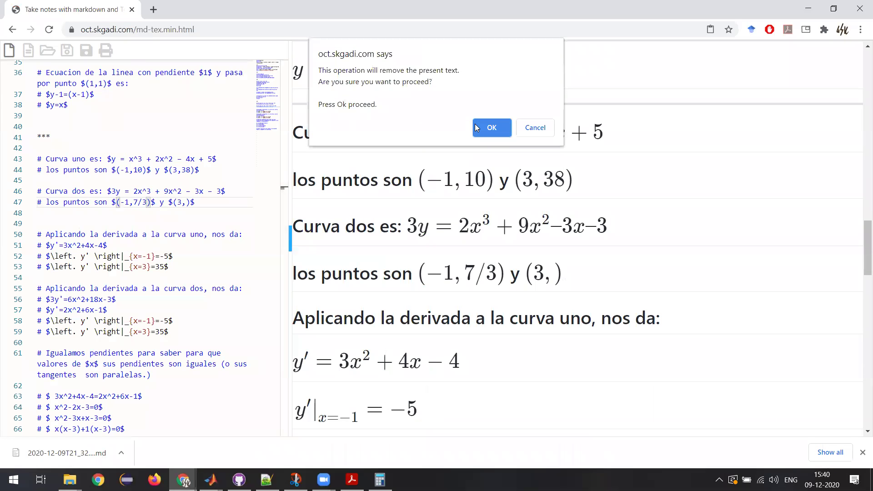
click(490, 128)
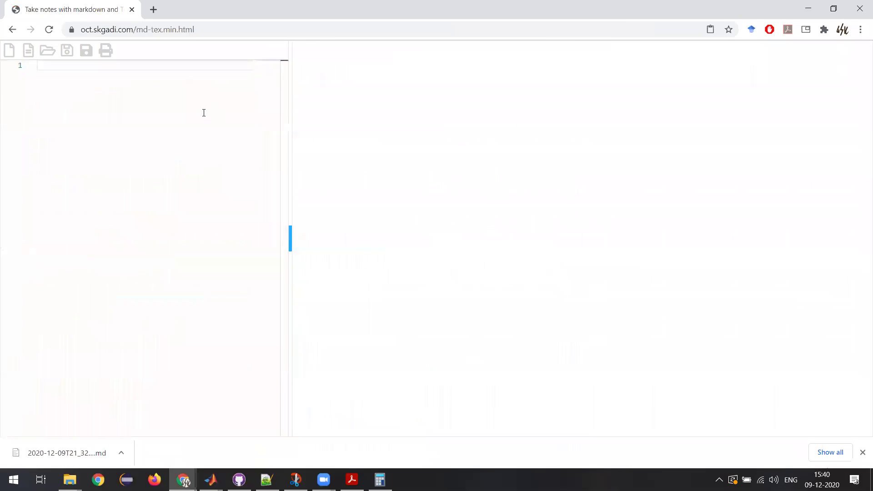
Begin a heading line in the notes with the inline formula $x^2y-xy^2$, copying the first terms from the exam question.
key(alt+Tab)
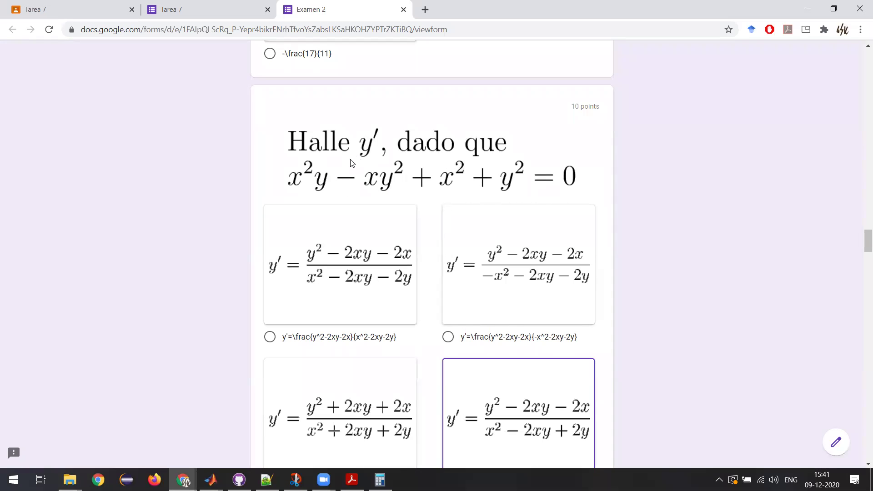
key(alt+Tab)
text(# $$)
key(Left)
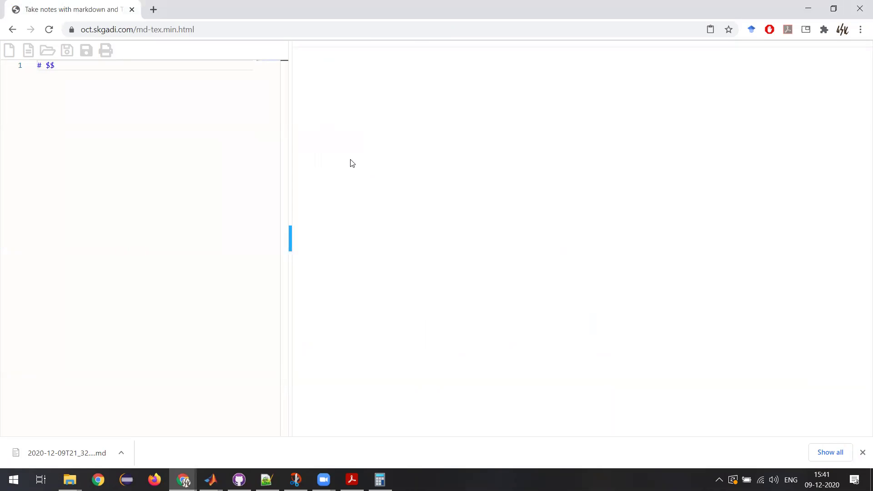
key(alt+Tab)
key(alt+Tab)
text(x^2y)
key(alt+Tab)
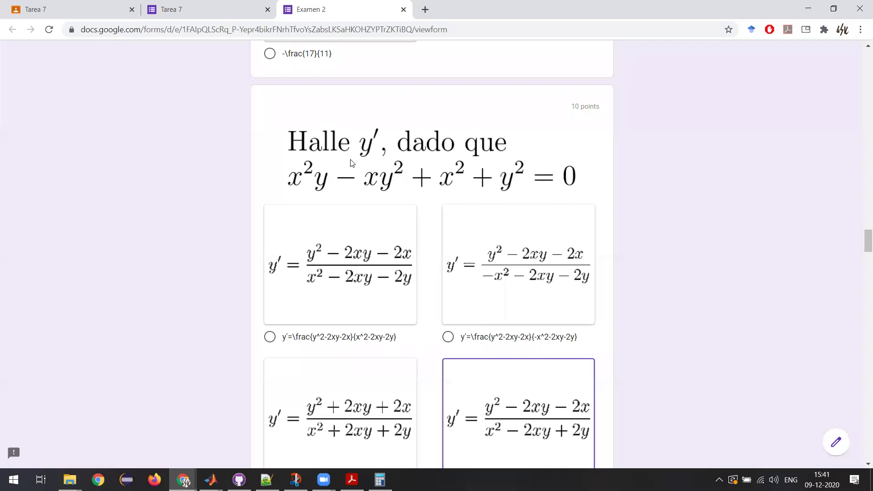
key(alt+Tab)
text(-xy)
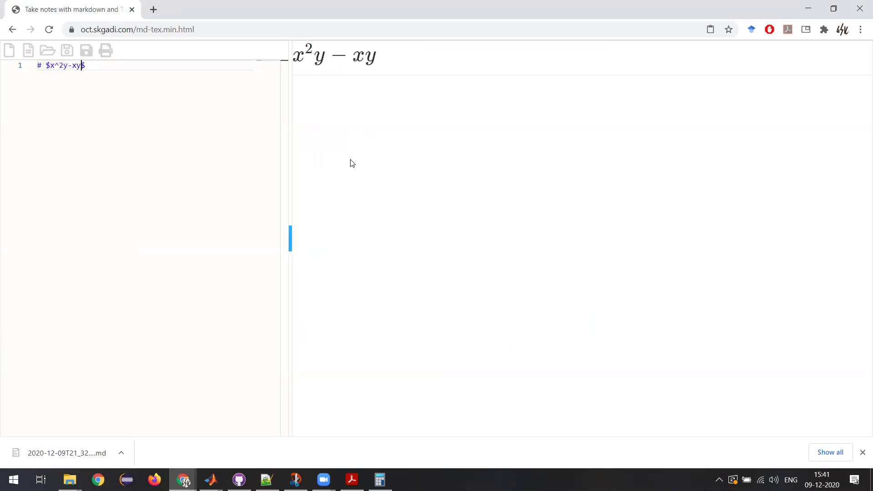
text(^2)
Complete the formula from the exam question by appending +x^2+y^2=0 inside the dollar signs.
key(alt+Tab)
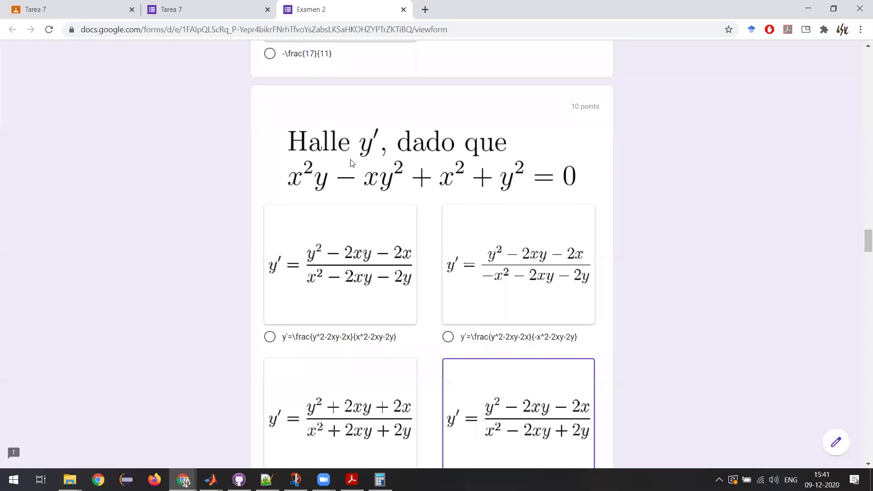
key(alt+Tab)
text(+x)
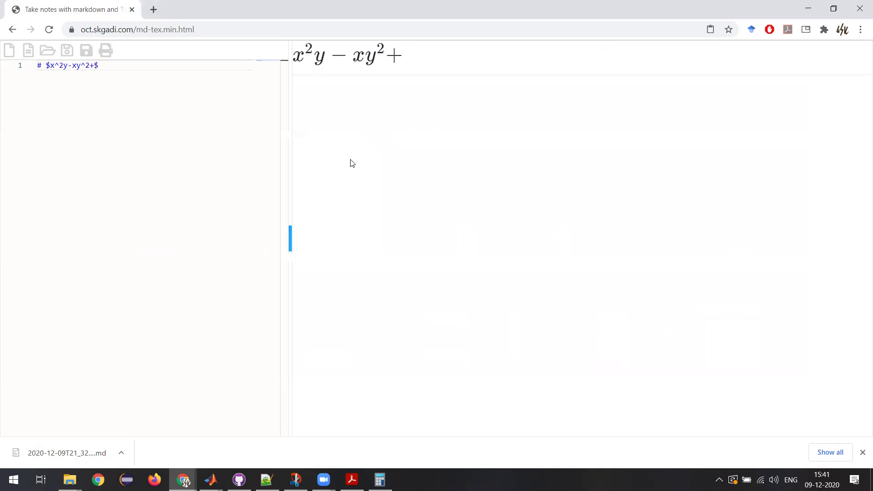
text(^2)
key(alt+Tab)
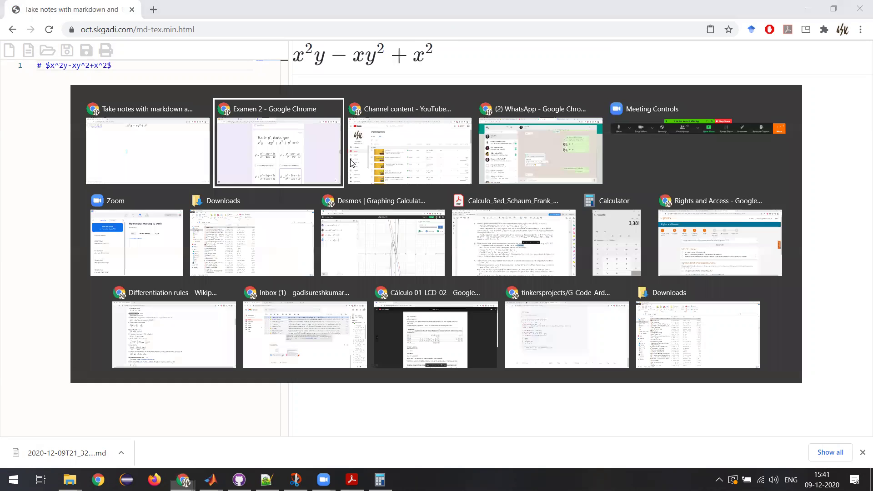
key(alt+Tab)
text(+y)
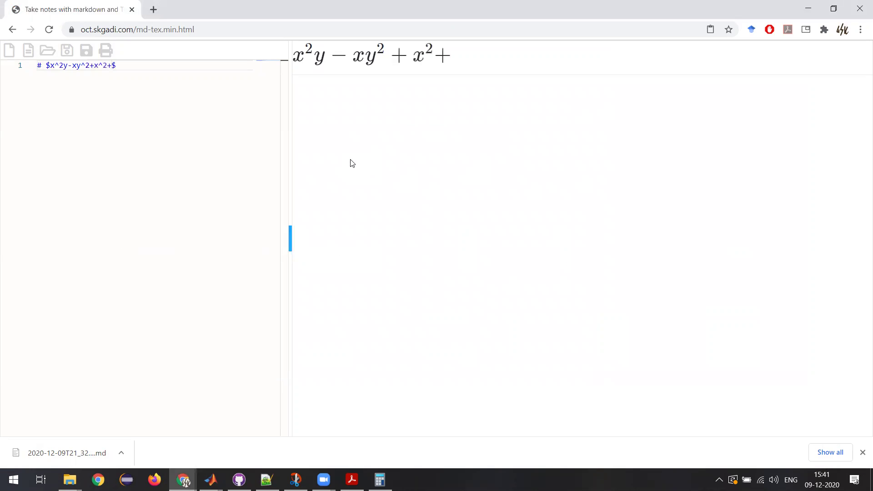
text(^2=0)
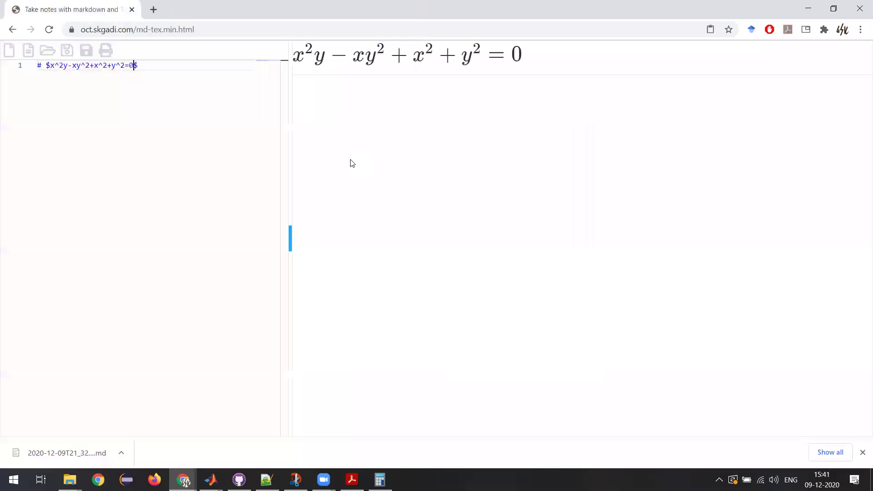
Compare the equation in the notes with the exam question and highlight the whole rendered equation.
key(alt+Tab)
key(alt+Tab)
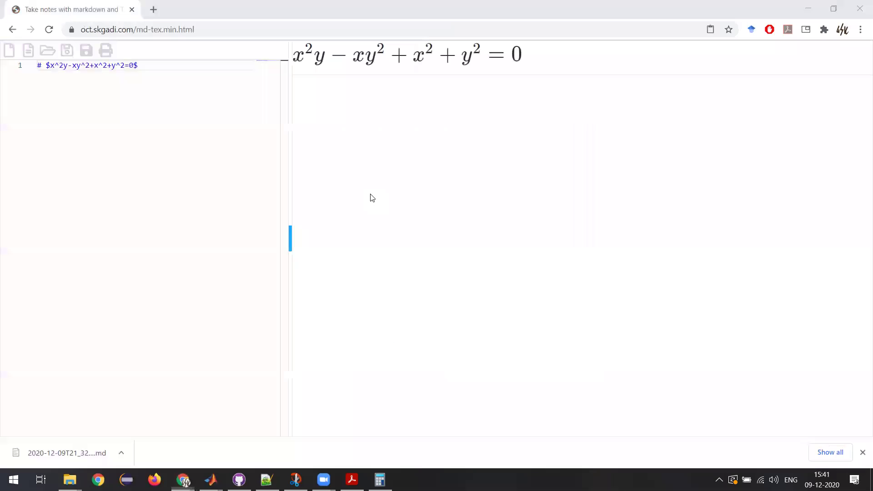
key(alt+Tab)
key(alt+Tab)
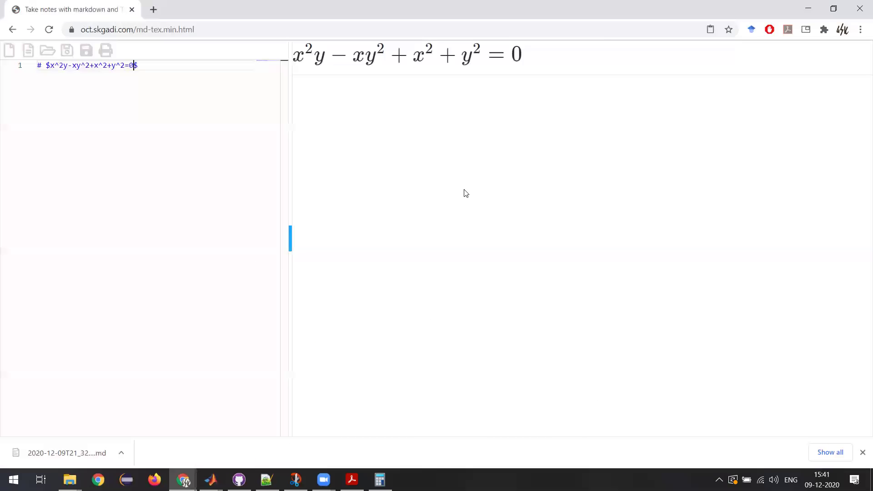
key(alt+Tab)
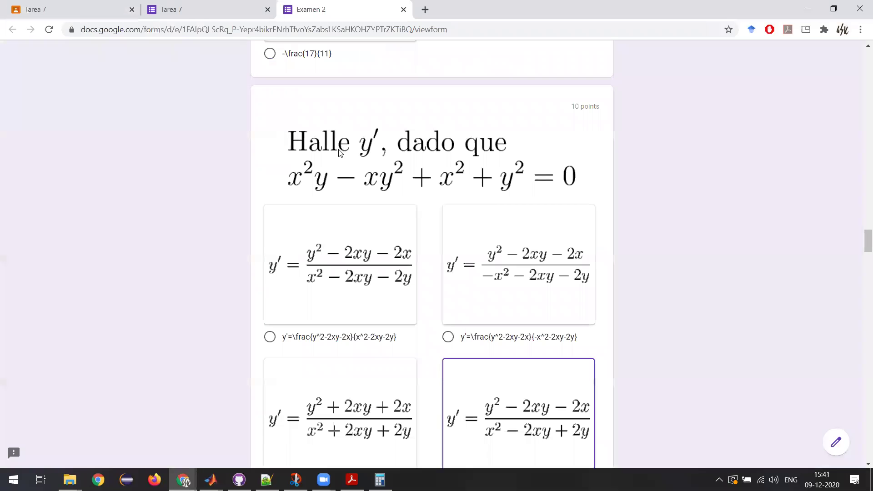
key(alt+Tab)
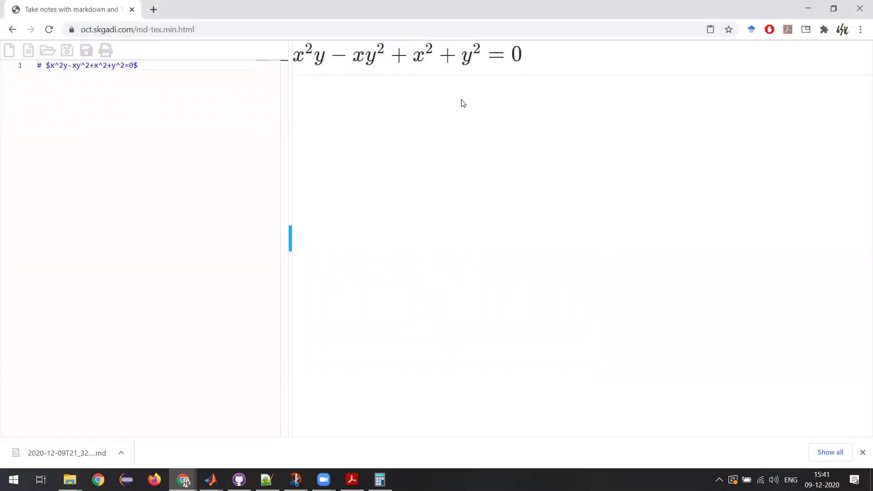
drag(297, 56, 515, 78)
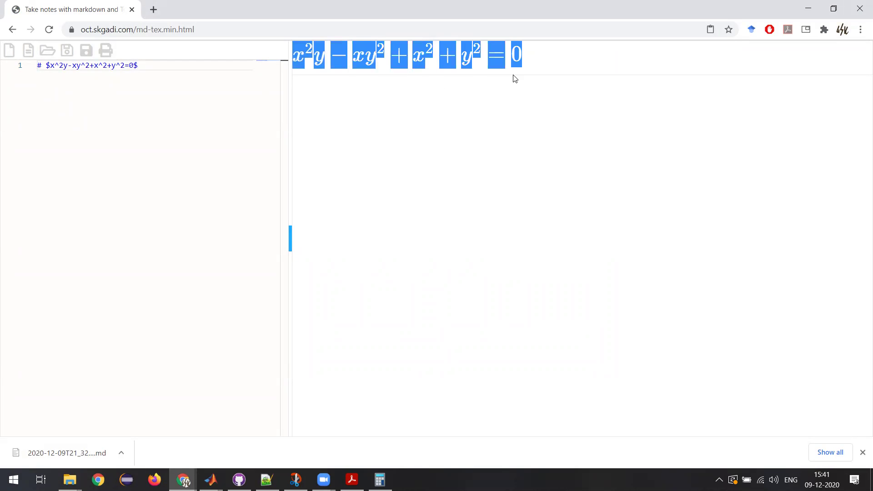
click(515, 79)
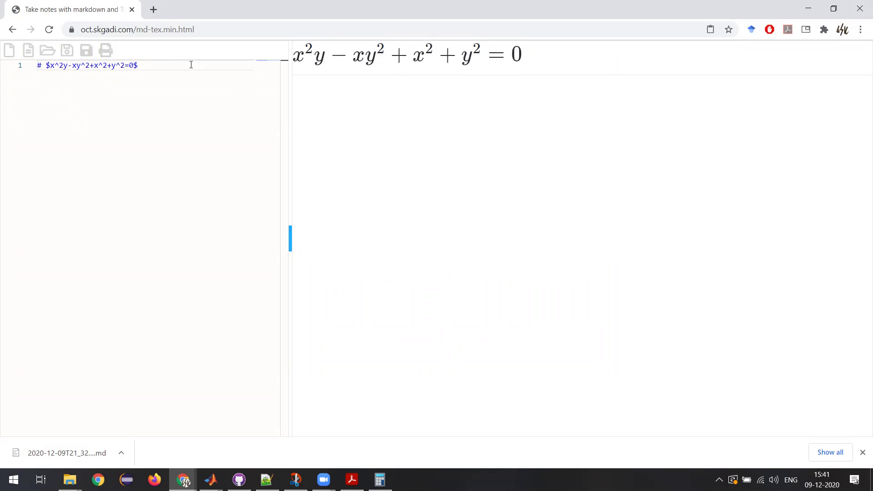
Insert a heading line above the equation with the inline formula $y=f(x)$, separated from it by a blank line.
key(Return)
key(Return)
key(Up)
key(Up)
text(#)
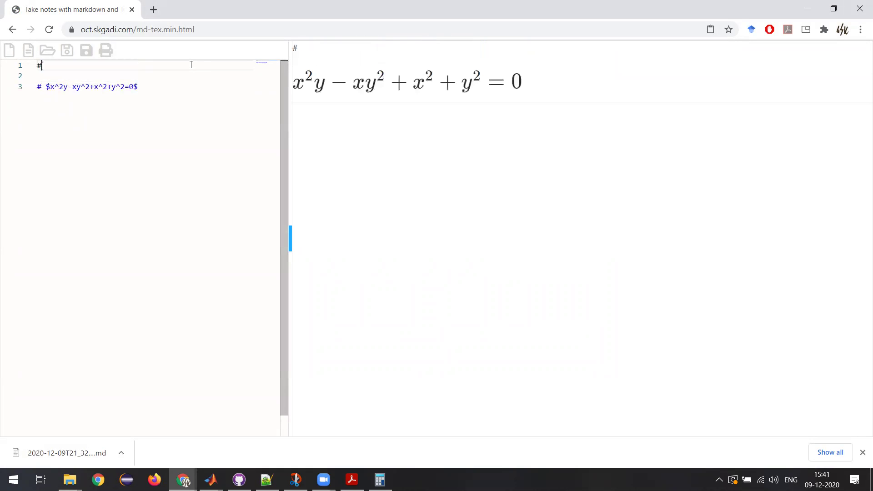
text( $y$)
key(Left)
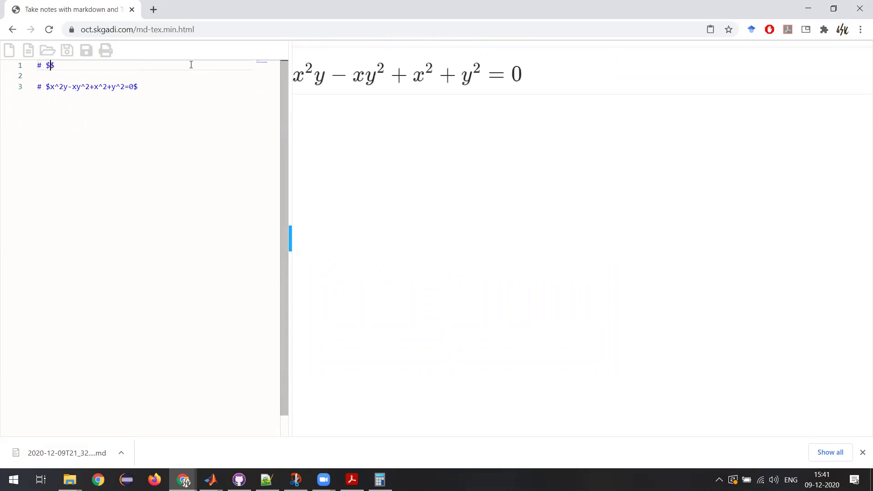
text(y=)
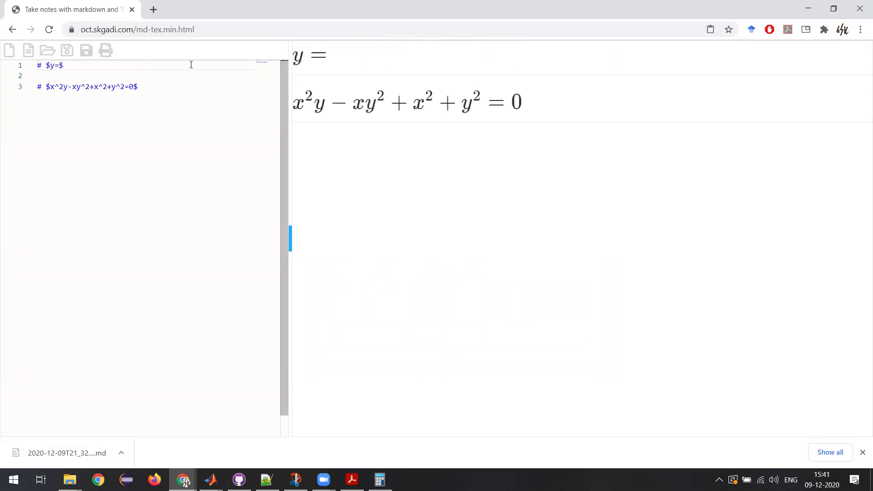
text(f(x))
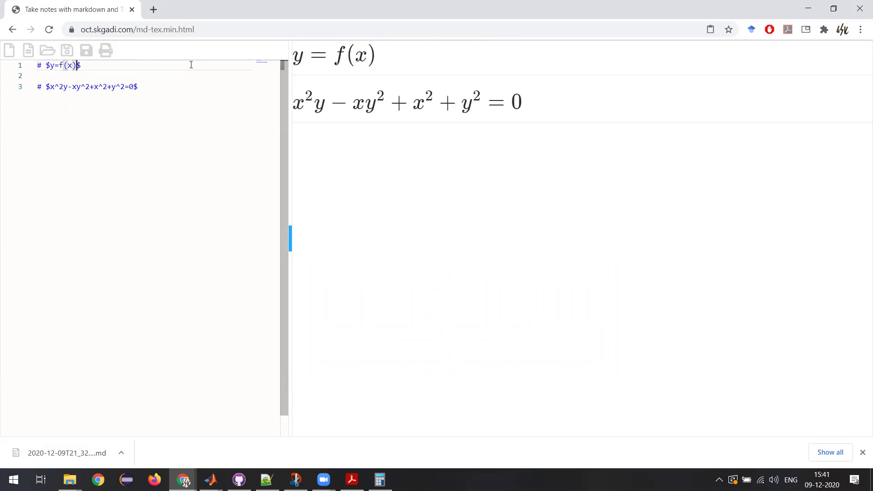
Extend the y=f(x) formula with the explicit example terms =x^3+23x+1x^2+ inside the dollar signs.
text(=)
text(x^3)
text(+23)
text(x+1)
text(x)
text(^2+)
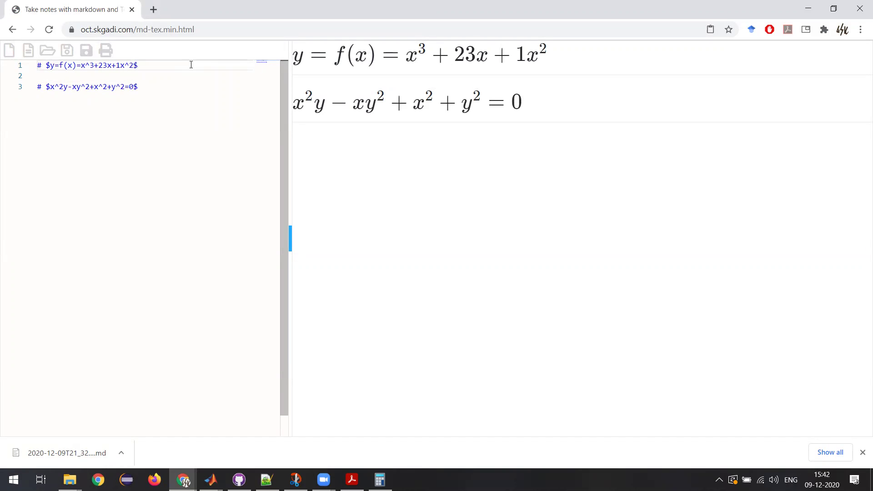
Finish the explicit example formula with the term \sin(x), written as a TeX function with its backslash.
text(sin(x))
key(Left)
key(Left)
key(Left)
key(Left)
key(Left)
key(Left)
text(\)
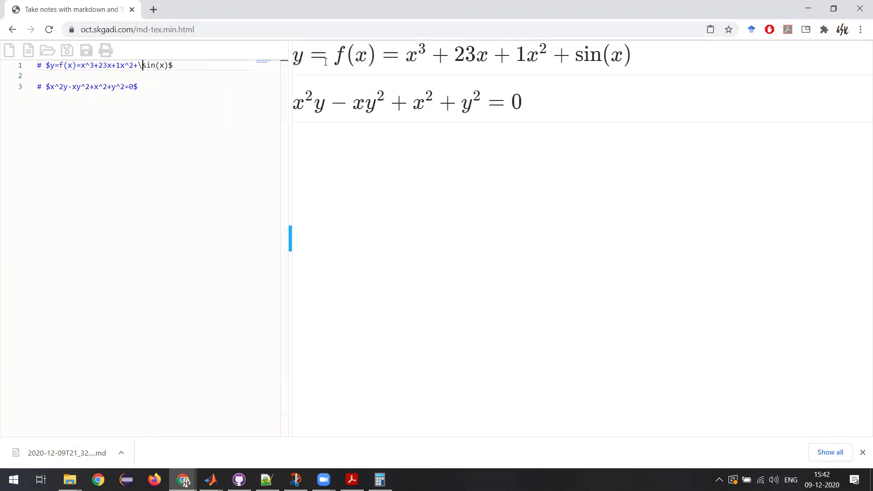
Highlight y and the expression in x in the rendered explicit formula to compare its two sides.
double_click(295, 55)
drag(410, 55, 654, 55)
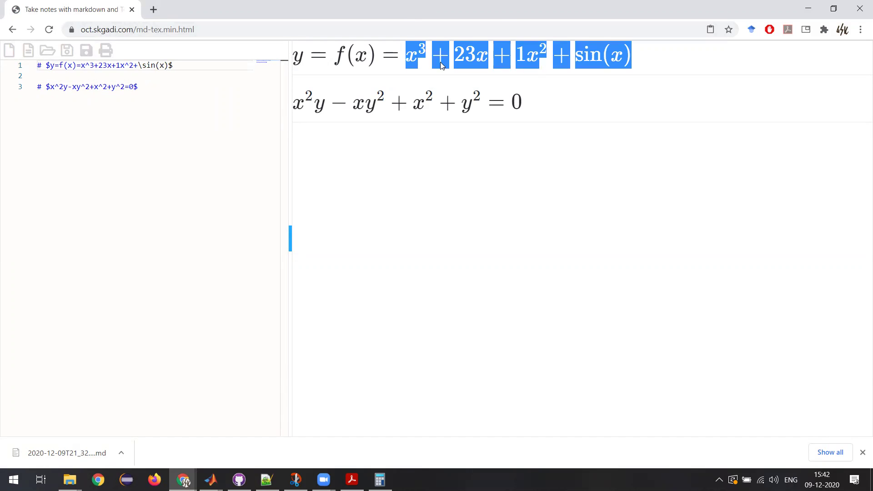
drag(404, 59, 632, 57)
drag(311, 61, 295, 57)
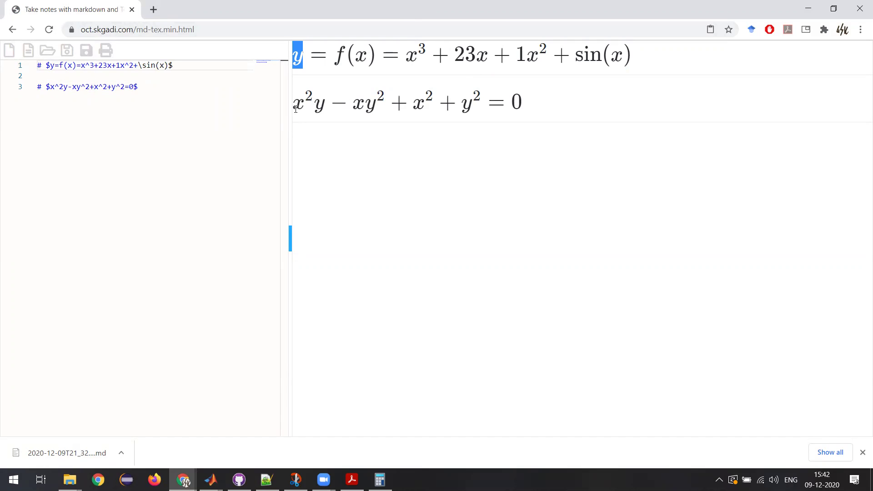
Highlight the rendered implicit equation, its first term x^2y and the factor x^2 to examine the product of functions.
drag(300, 104, 493, 109)
click(492, 109)
drag(326, 110, 300, 106)
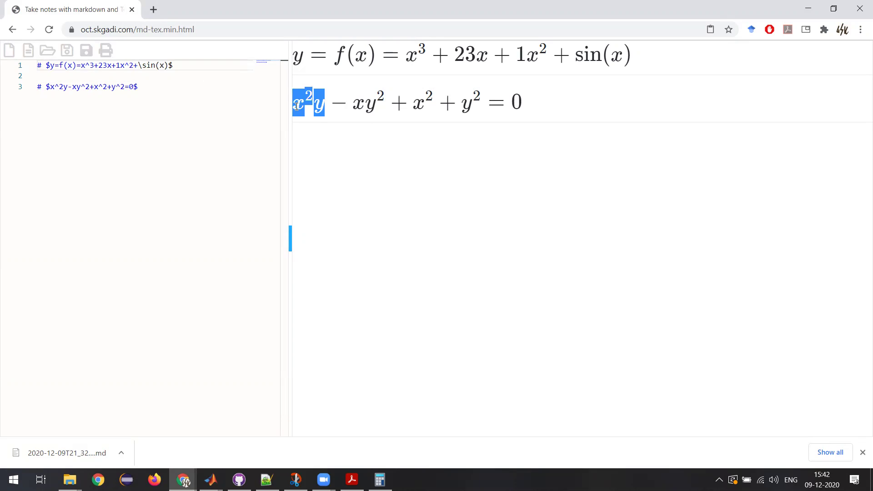
click(299, 106)
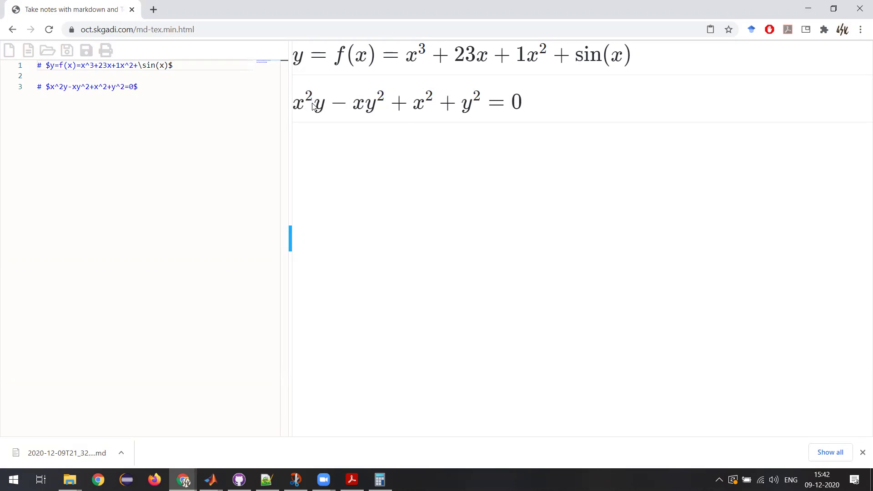
mouse_move(315, 106)
mouse_down()
mouse_move(293, 104)
mouse_move(311, 108)
mouse_up()
click(330, 108)
click(315, 109)
drag(314, 107, 296, 105)
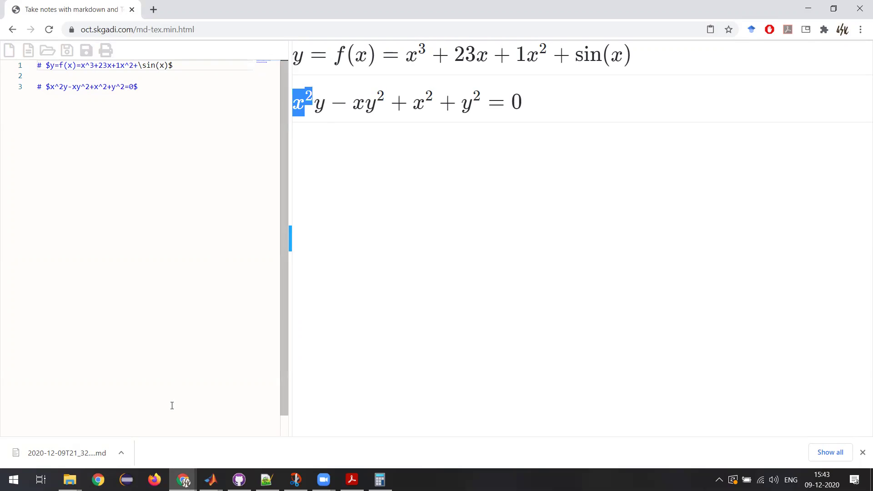
Switch to the Wikipedia Differentiation rules page and examine the product rule section.
mouse_move(183, 479)
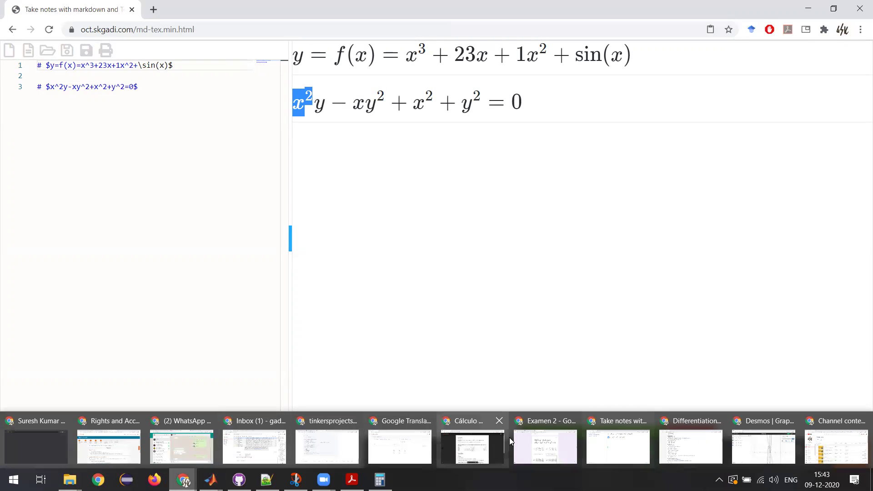
click(691, 447)
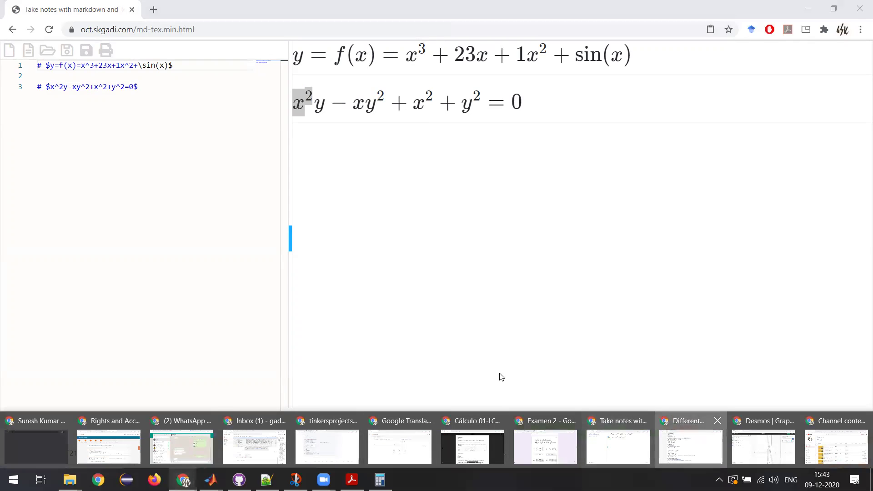
scroll(373, 263, down, 1)
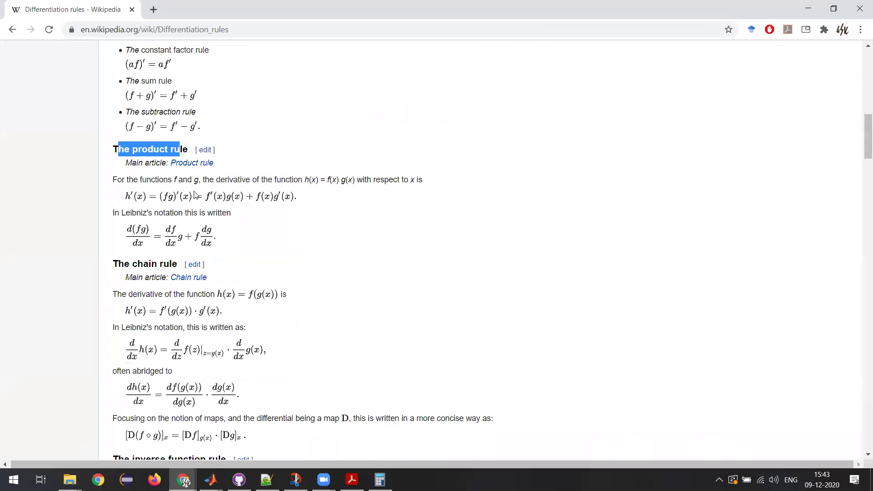
drag(113, 150, 185, 151)
click(109, 217)
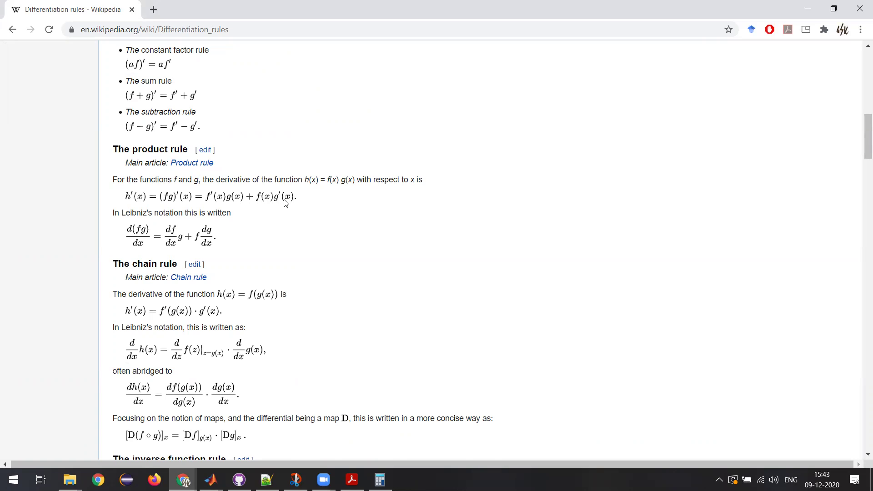
Return to the markdown notes and insert two *** horizontal rules between the explicit formula and the implicit equation.
key(alt+Tab)
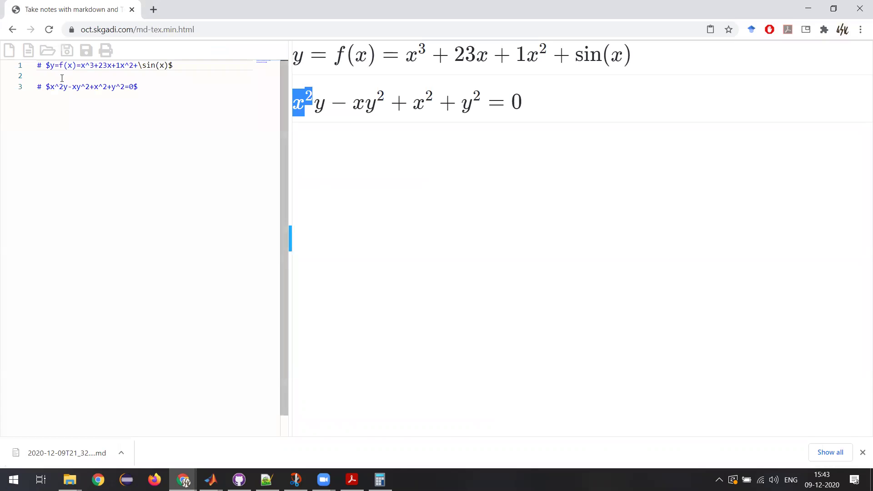
click(62, 77)
text(***)
key(Return)
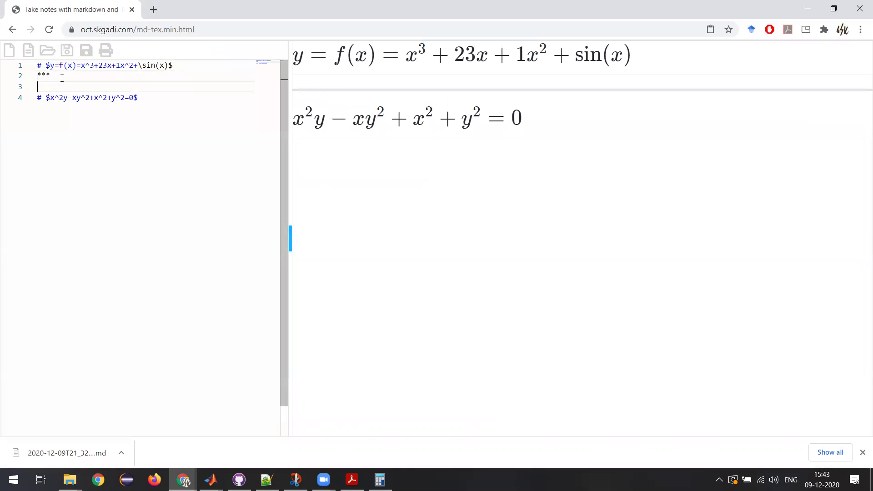
text(***)
key(Up)
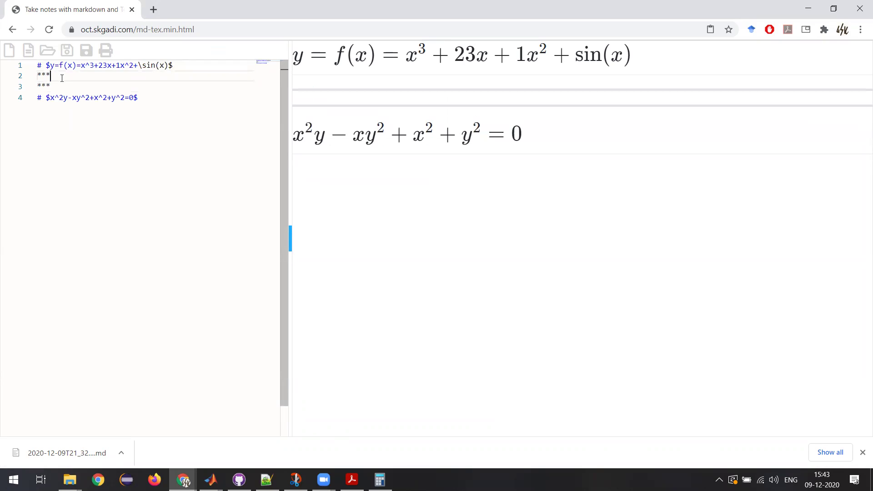
Add a heading line between the two horizontal rules with the inline formula $fg$.
key(Return)
text(# $$)
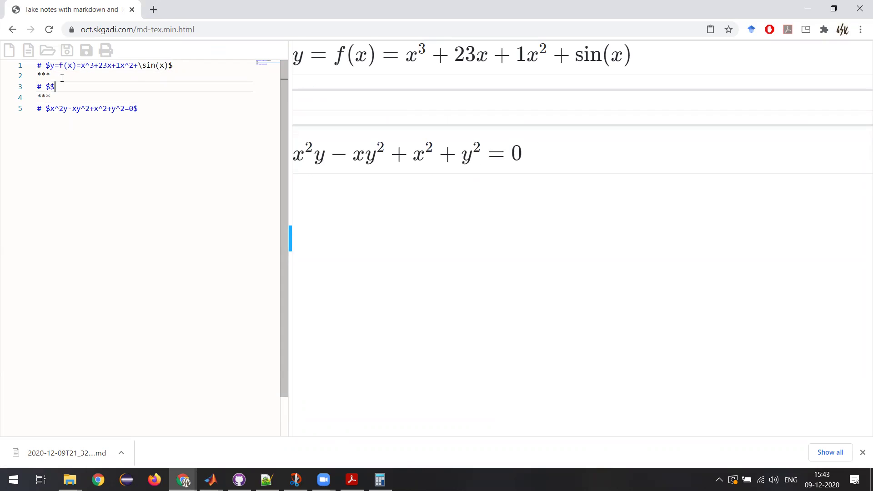
key(Left)
text(fg)
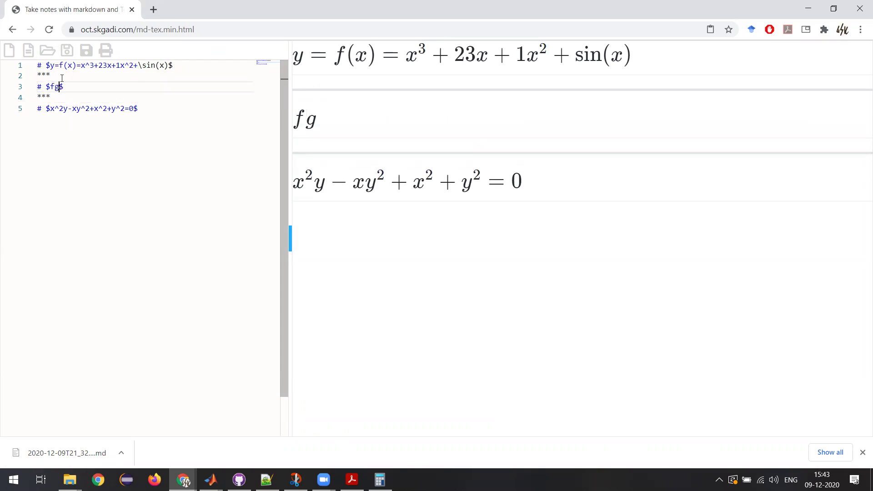
Wrap fg in parentheses and complete the product rule formula as (fg)'=fg'+gf'.
key(shift+Left)
key(shift+Left)
key(ctrl+x)
text(()
key(ctrl+v)
text()'=)
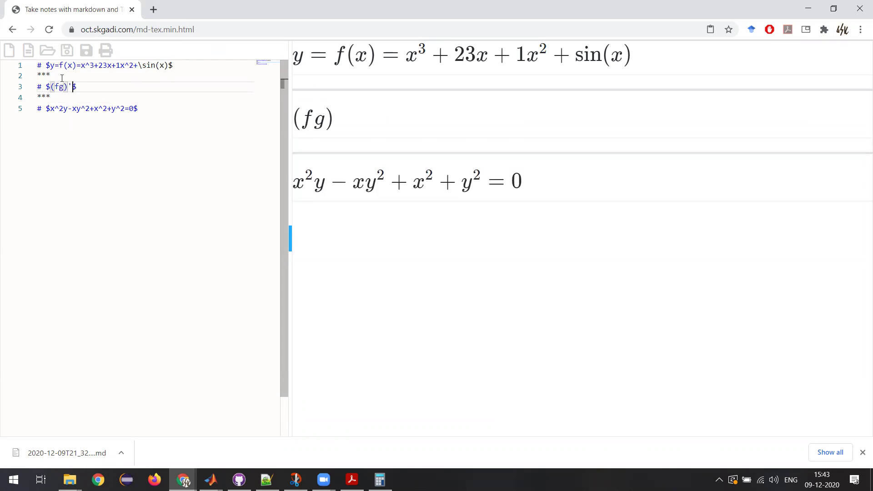
text(fg')
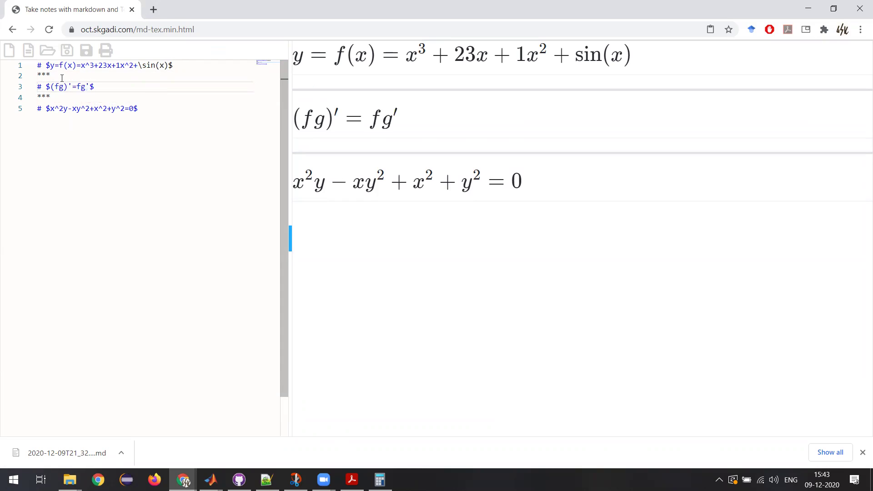
text(+gf')
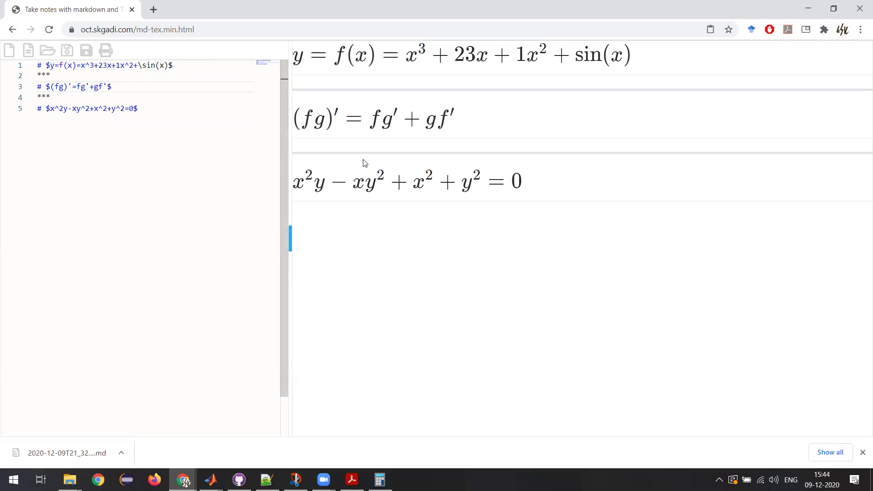
Highlight the equation's first term x^2y, and expand the ver snippet below the equation to add dotted spacer lines.
drag(323, 183, 296, 182)
drag(355, 187, 298, 185)
click(198, 122)
key(Return)
key(Return)
key(Return)
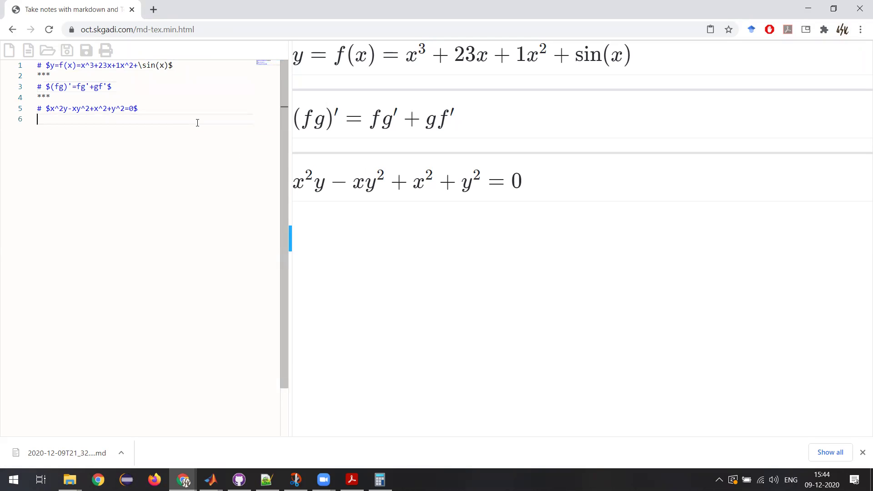
text(ver)
key(Return)
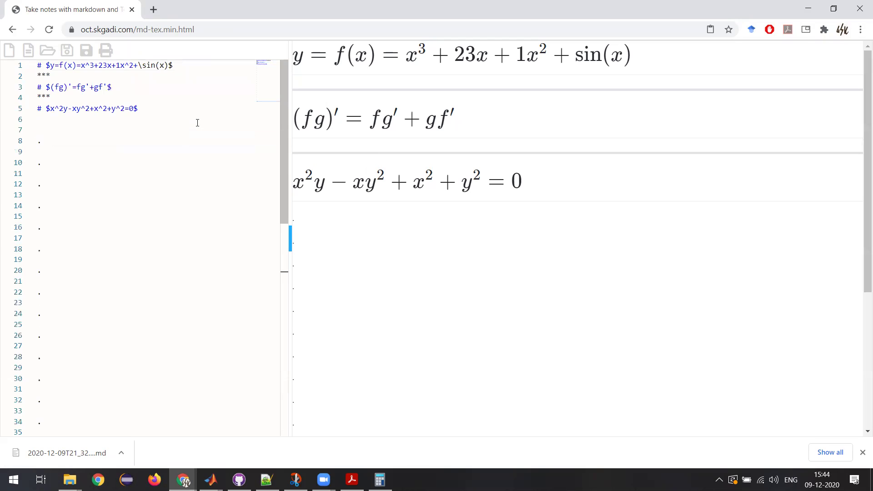
Delete the first dot of the spacer lines below the equation to leave room for writing.
click(149, 128)
key(Down)
key(Delete)
scroll(150, 129, down, 10)
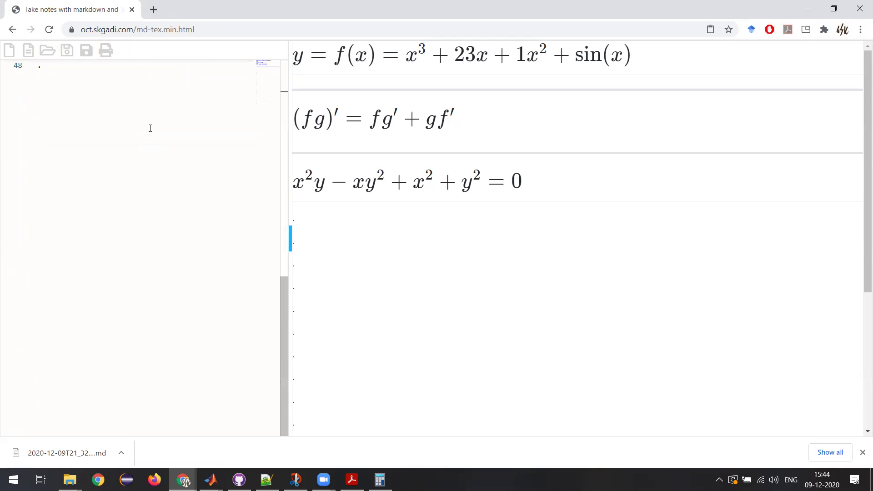
scroll(150, 129, up, 10)
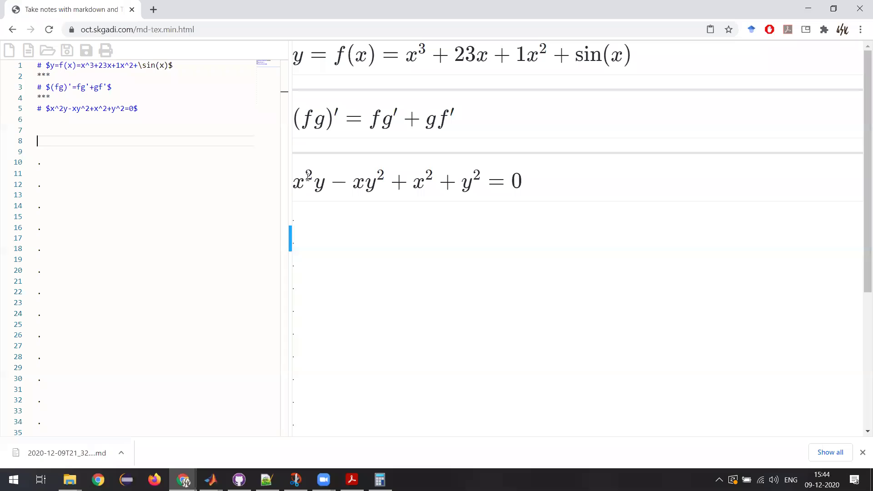
Identify the factors x^2 and y in the equation's first term and start a heading below it with the formula $x^2$.
drag(310, 180, 292, 183)
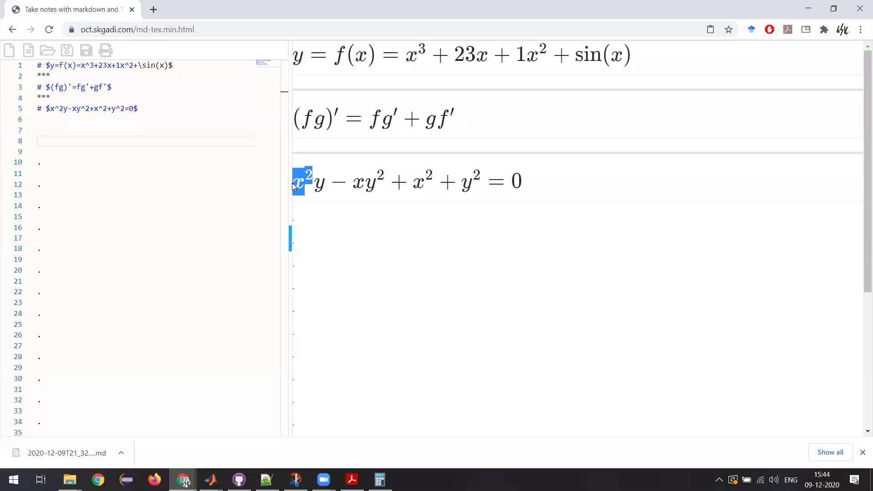
double_click(321, 186)
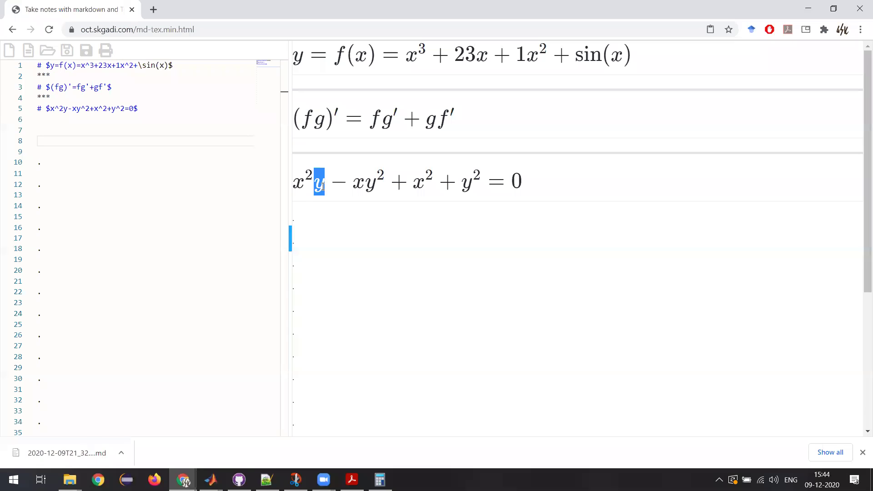
click(71, 128)
text(# $$)
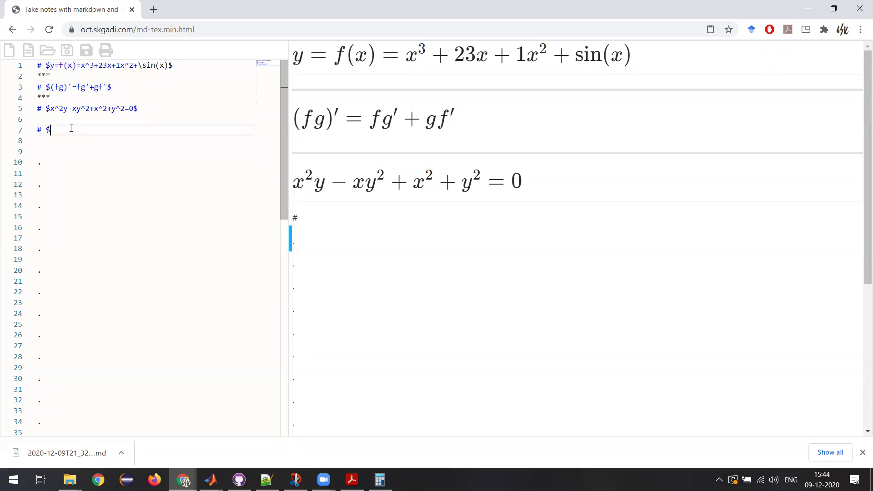
double_click(297, 179)
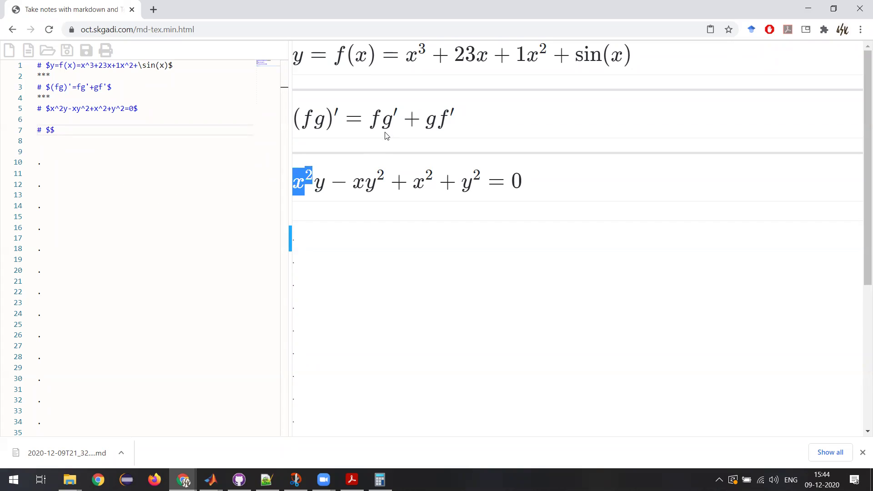
click(51, 130)
text(x)
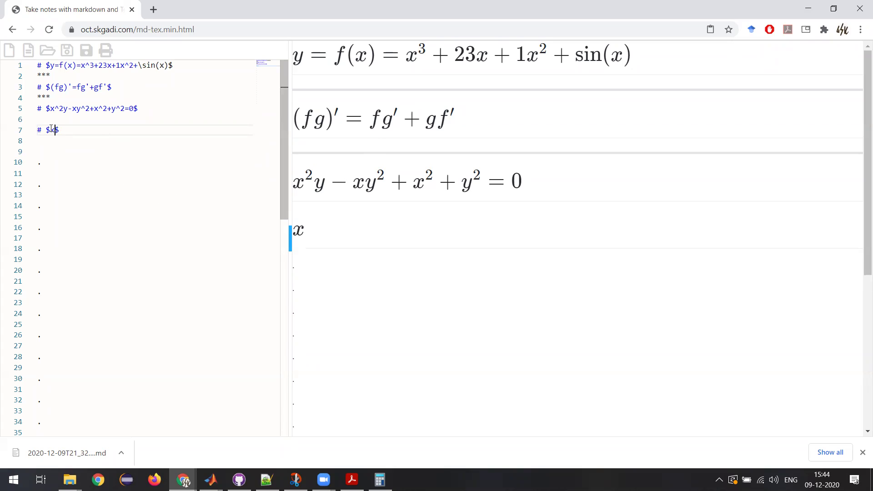
text(^2)
Append y' to the x^2 formula for the fg' part, and highlight gf' in the rendered product rule.
double_click(322, 184)
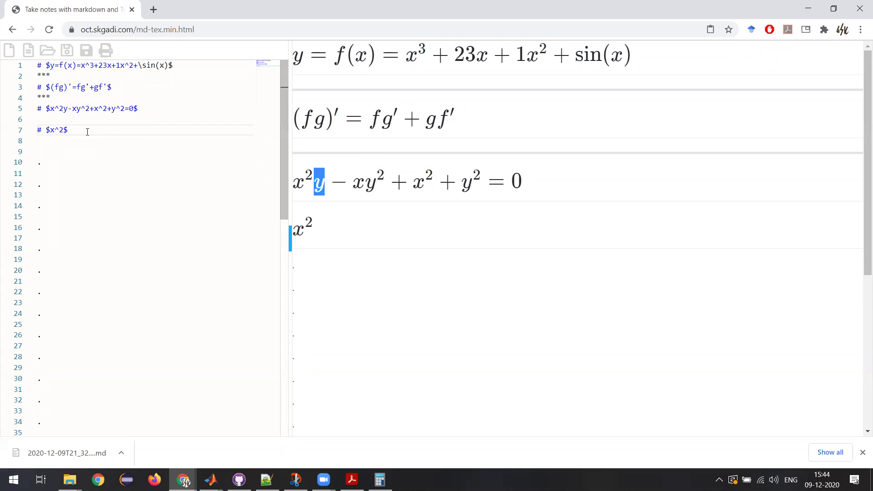
click(64, 130)
text(y')
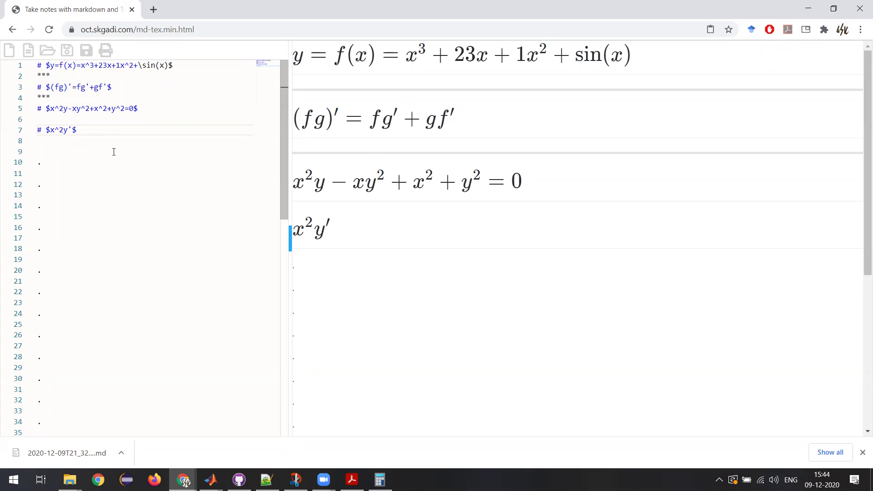
drag(429, 125, 456, 128)
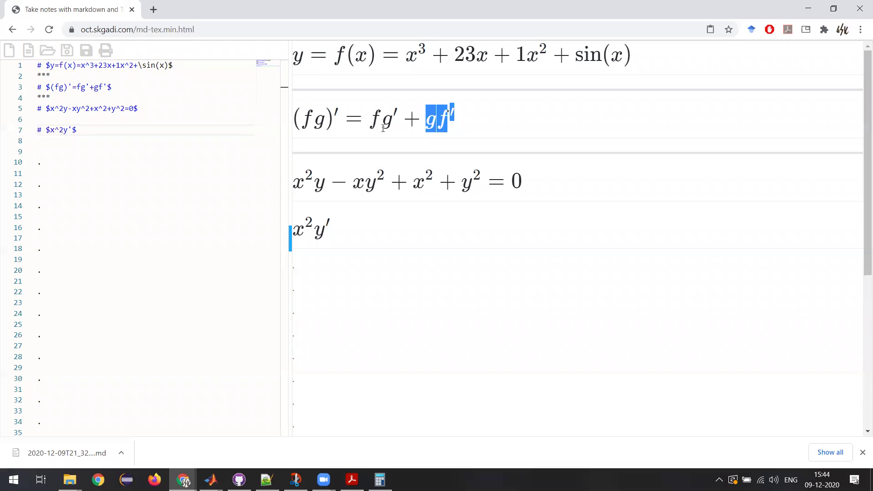
Append +2xy to the x^2y' formula as the gf' part of the first term's derivative.
click(73, 131)
text(+y)
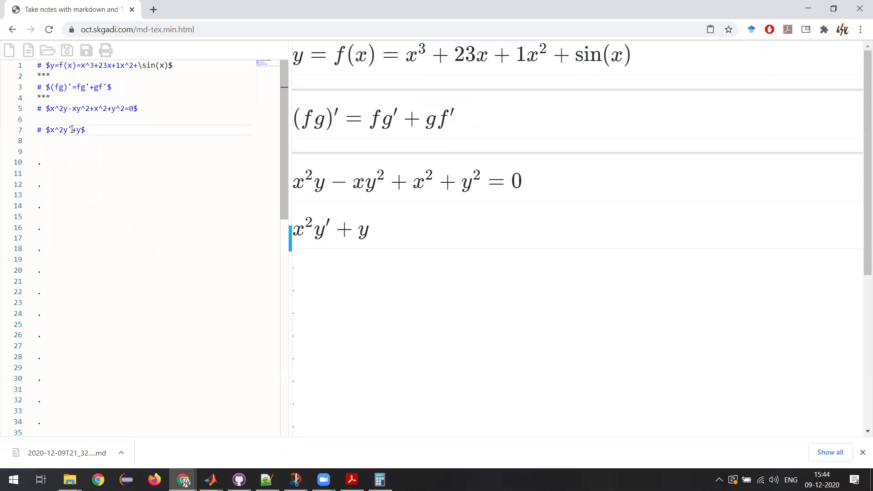
double_click(427, 123)
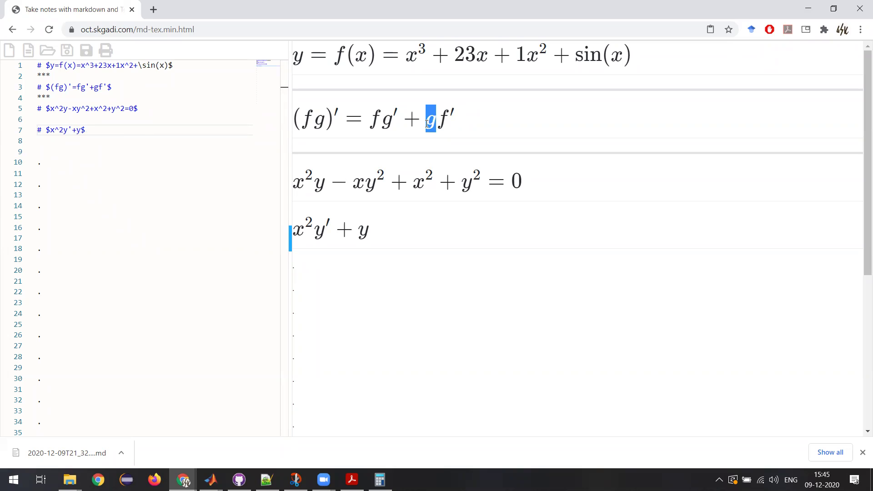
drag(437, 122, 469, 121)
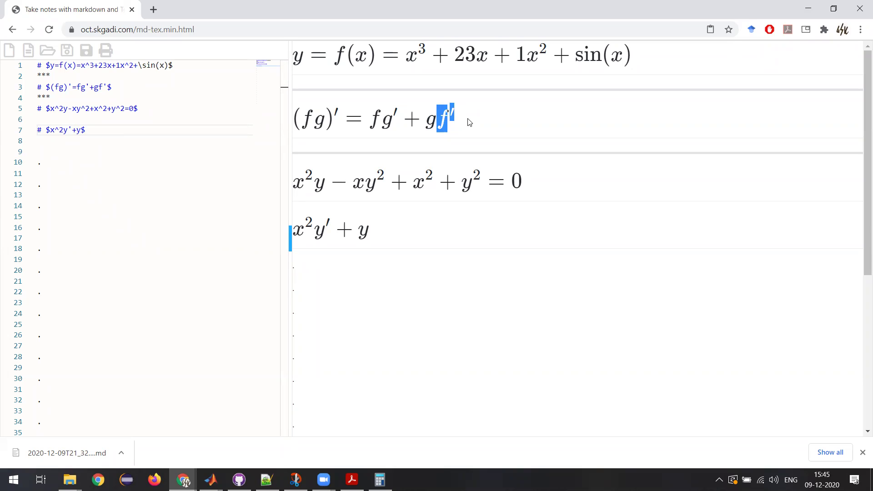
drag(315, 182, 296, 184)
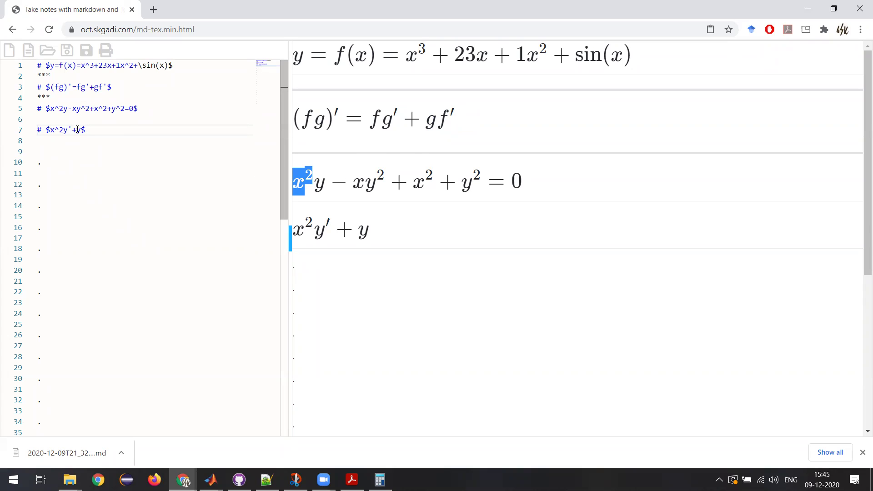
click(77, 131)
text(2x)
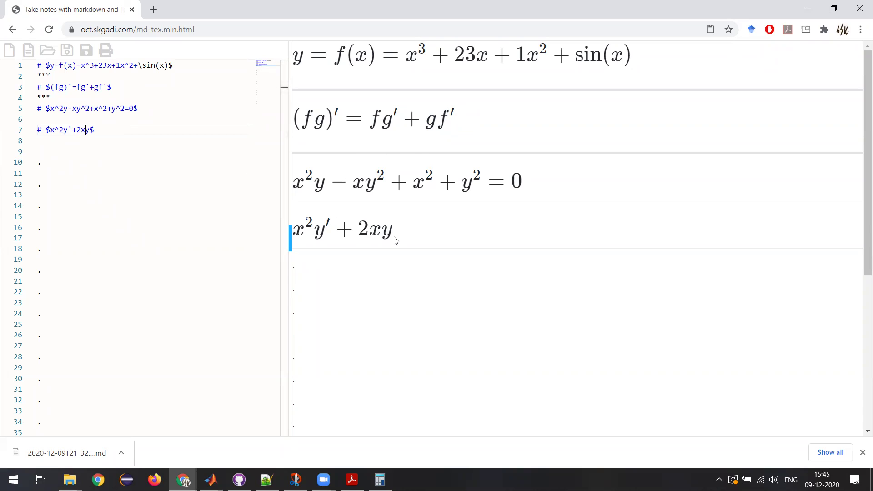
Highlight the second term xy^2 and append a minus sign with empty \left( \right) brackets to the derivative formula after 2xy.
drag(395, 240, 305, 227)
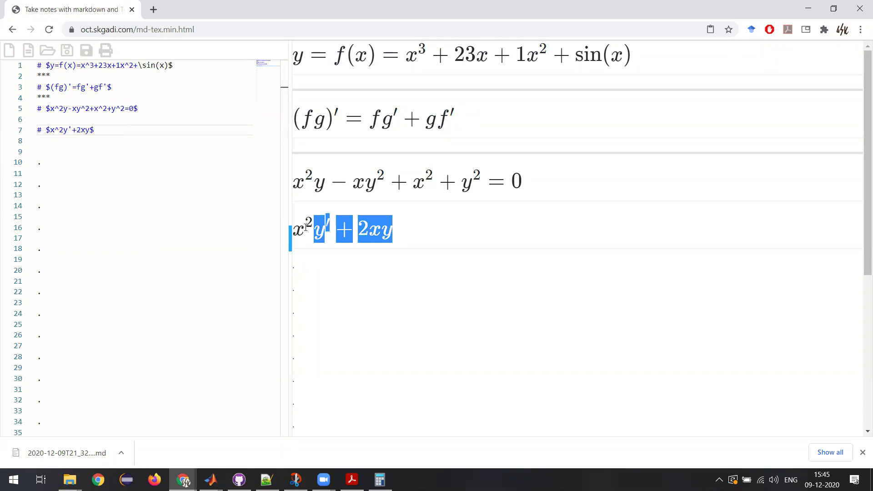
click(326, 185)
drag(310, 183, 298, 183)
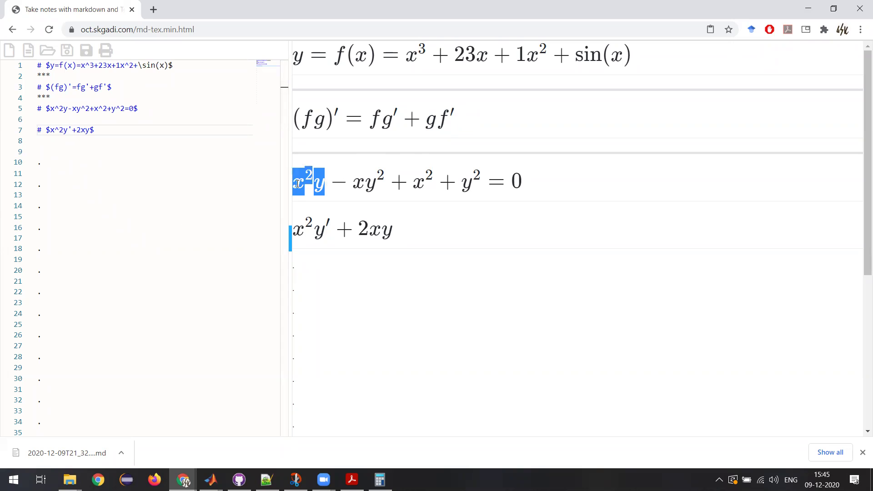
click(360, 186)
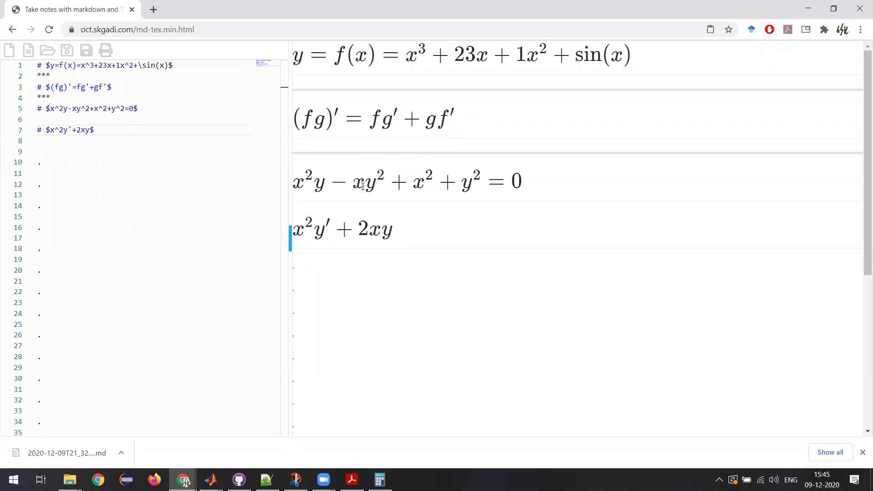
drag(363, 186, 381, 190)
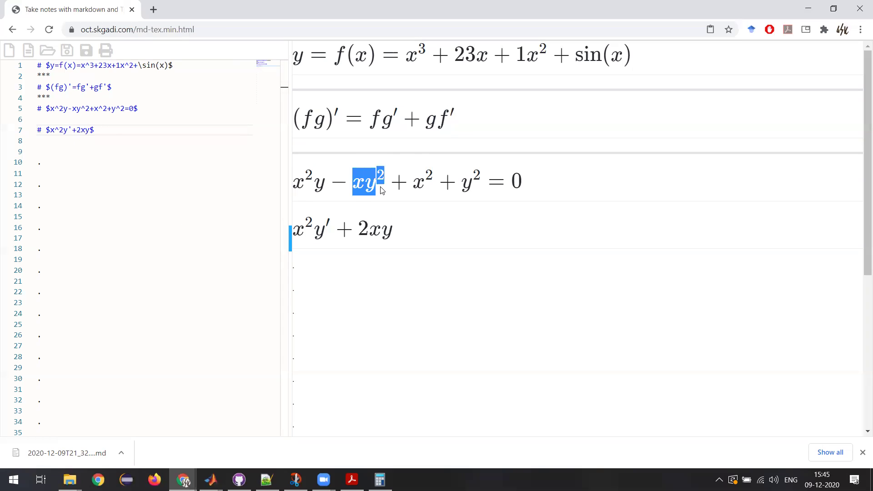
click(92, 130)
text(-br)
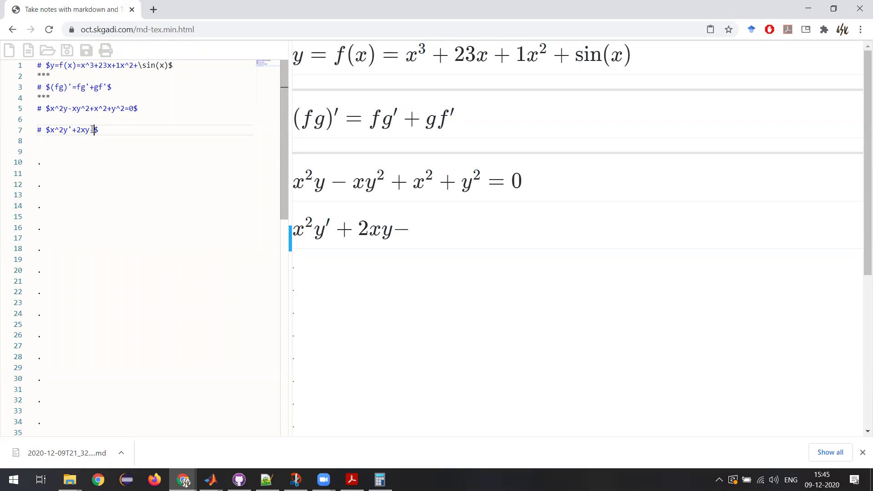
key(Return)
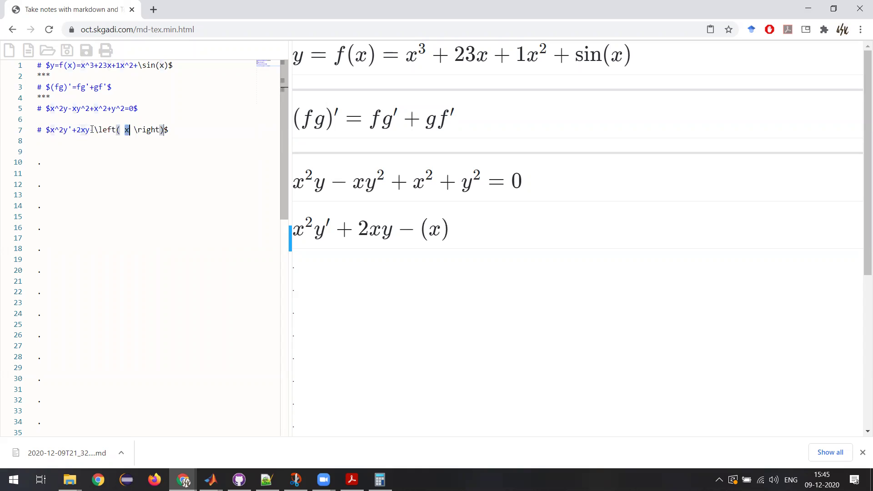
key(BackSpace)
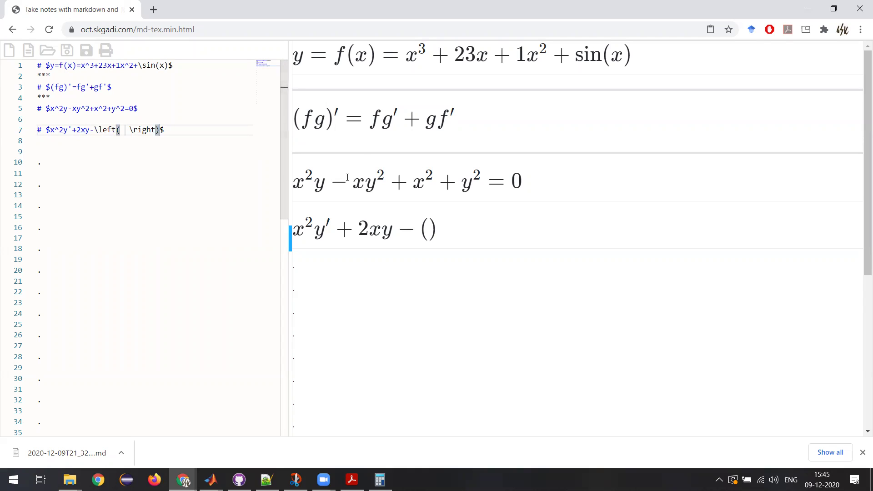
Highlight the factor x of xy^2 and f in the product rule, and enter x inside the brackets.
mouse_move(355, 183)
mouse_down()
mouse_move(390, 189)
mouse_move(356, 187)
mouse_up()
click(384, 188)
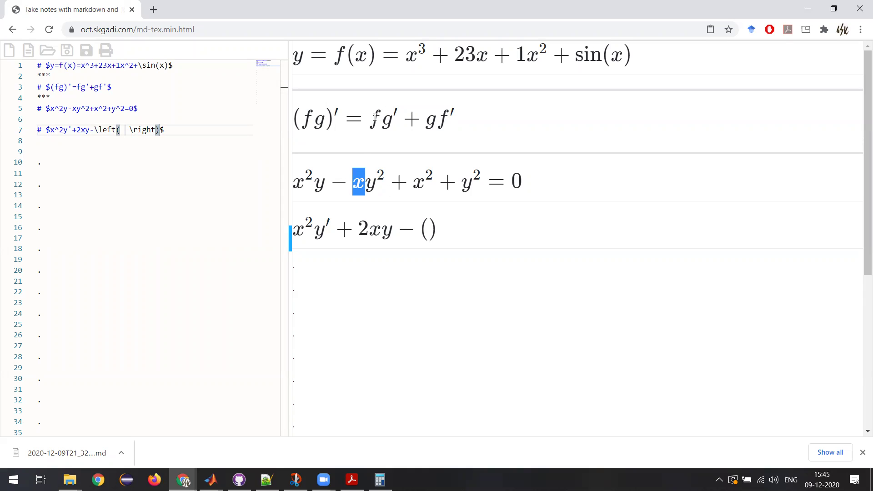
drag(379, 119, 387, 120)
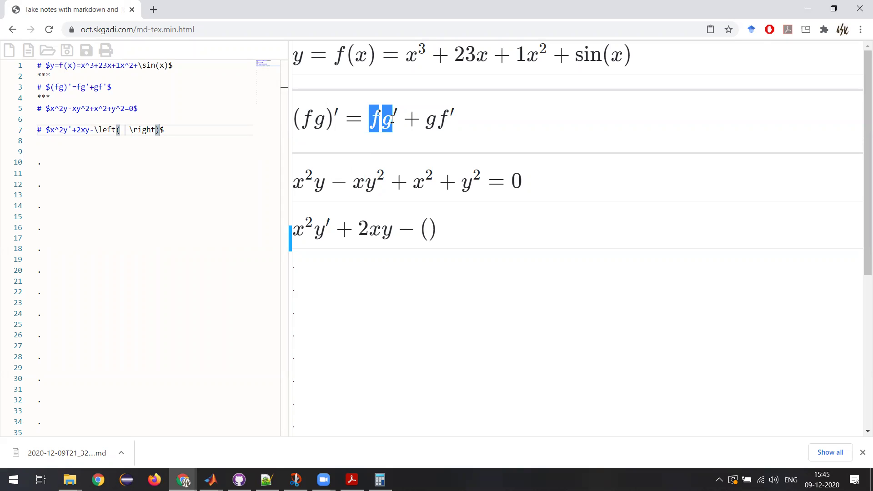
triple_click(306, 120)
double_click(306, 121)
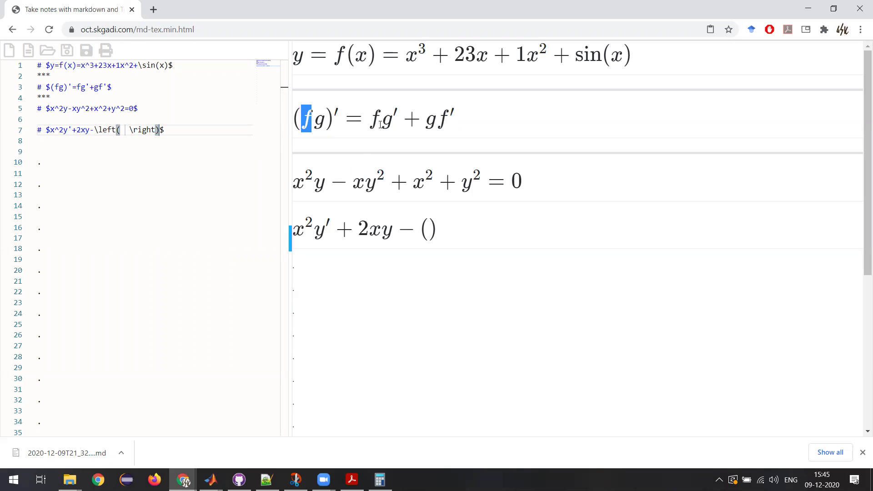
click(122, 130)
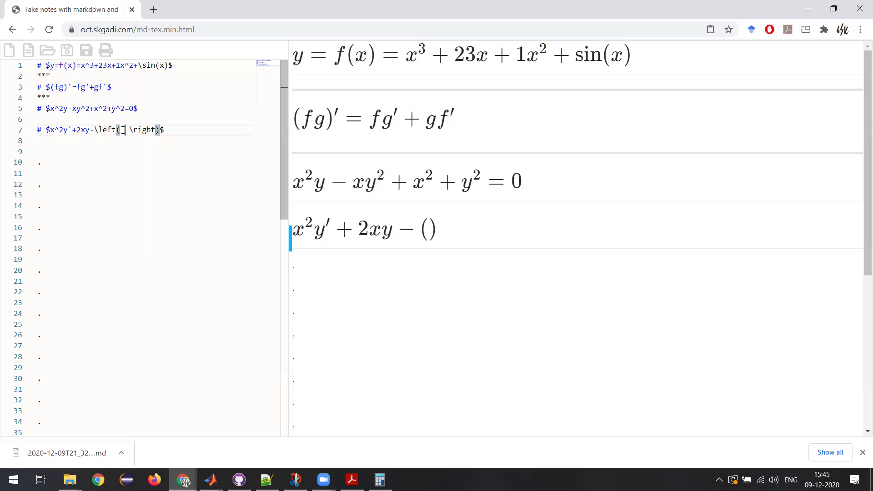
text(x)
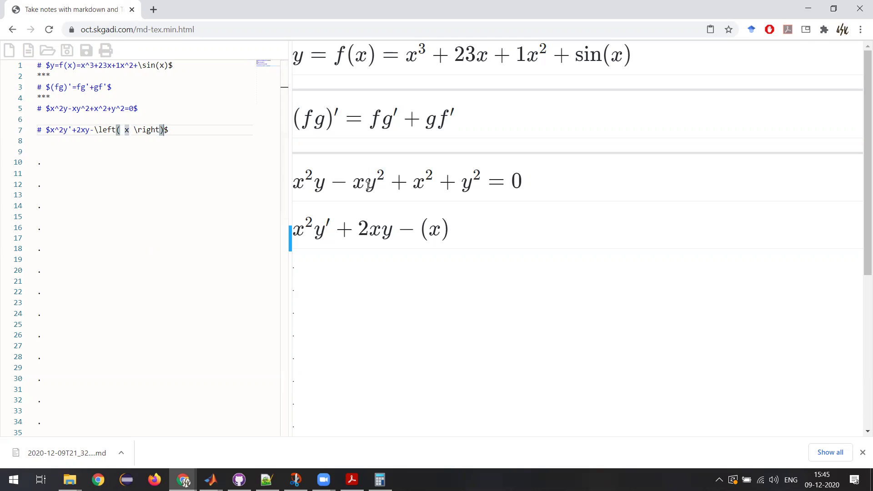
Highlight y^2 in the second term and extend the bracket content to 2xyy' for the fg' part.
drag(368, 185, 385, 188)
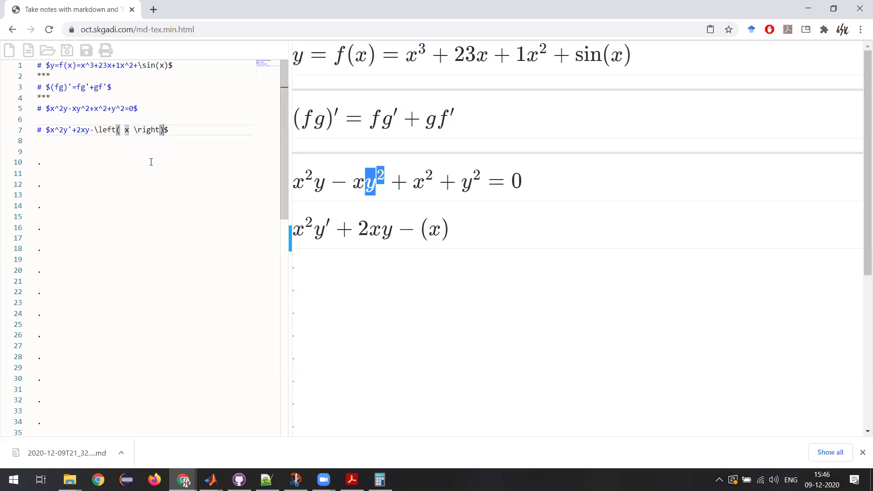
click(125, 130)
text(2)
double_click(125, 130)
text(y)
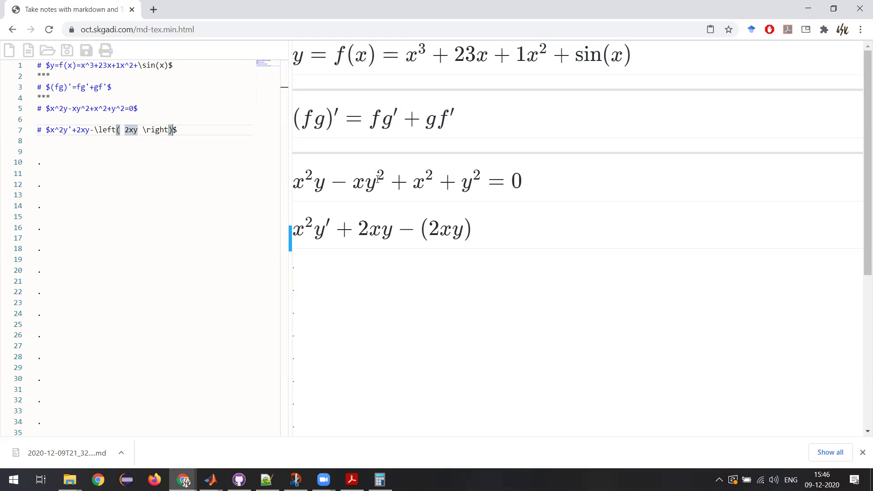
drag(378, 179, 383, 180)
click(139, 129)
text(y')
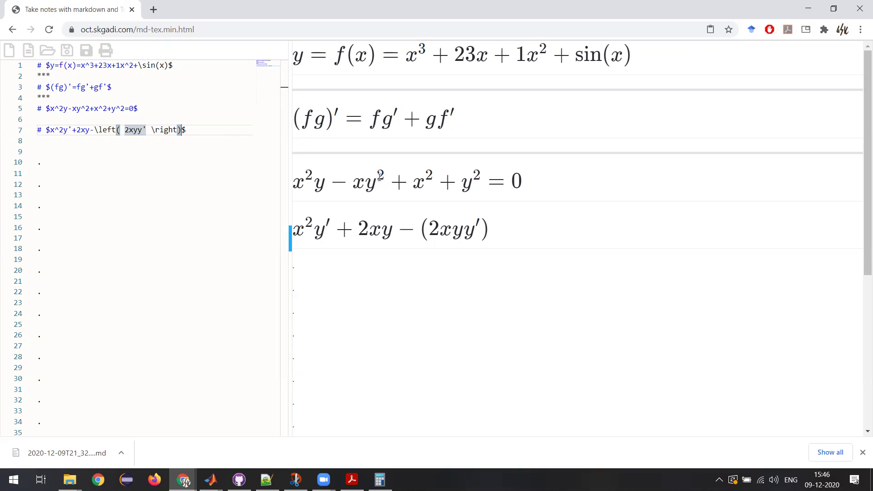
Add + y^2 inside the brackets for the gf' part, and highlight f' and the factor x it refers to.
drag(381, 176, 357, 183)
click(358, 184)
drag(371, 120, 455, 128)
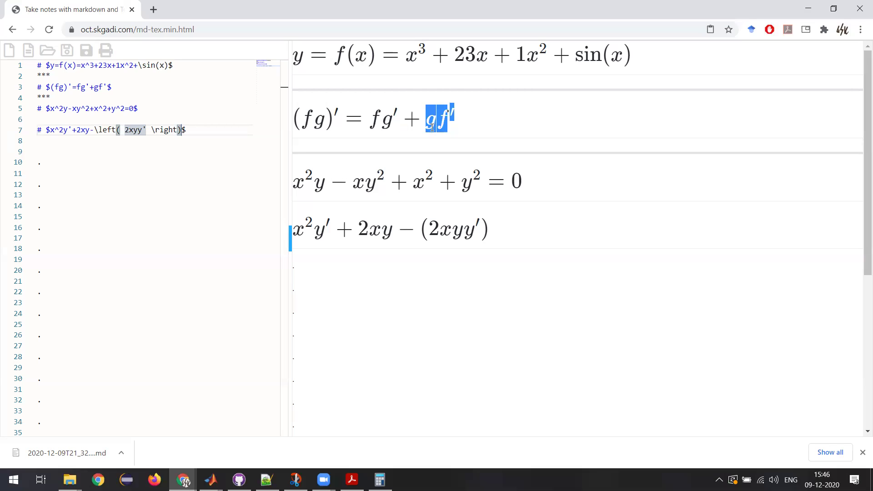
click(147, 129)
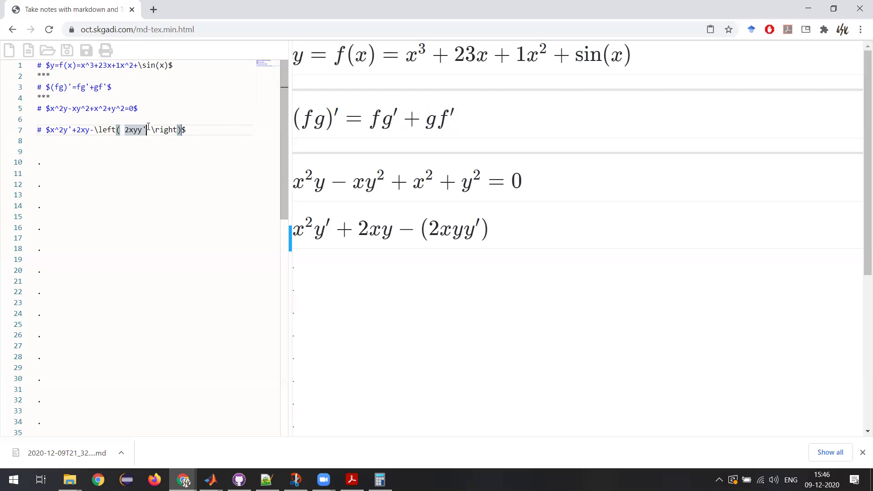
text(++)
key(BackSpace)
text(y )
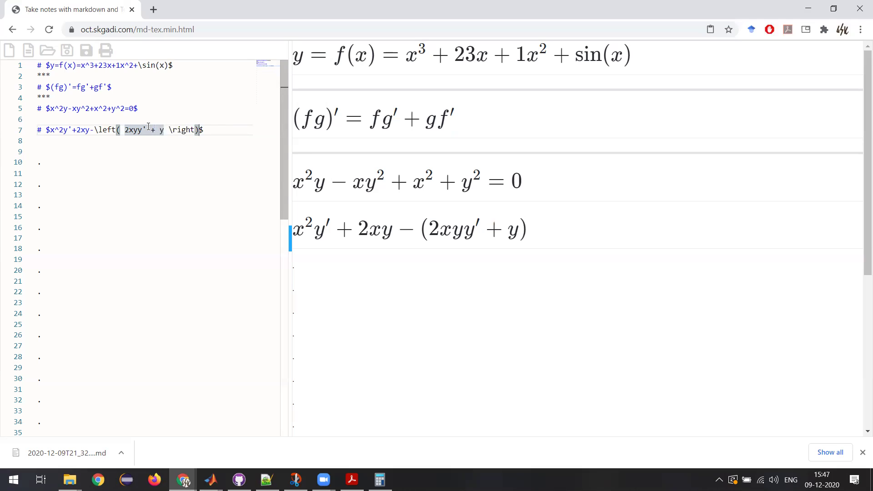
text(^2)
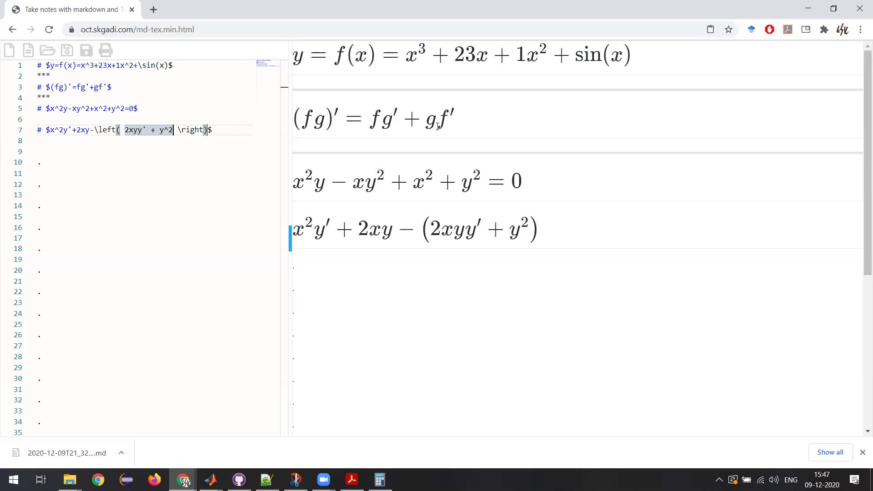
drag(437, 127, 454, 130)
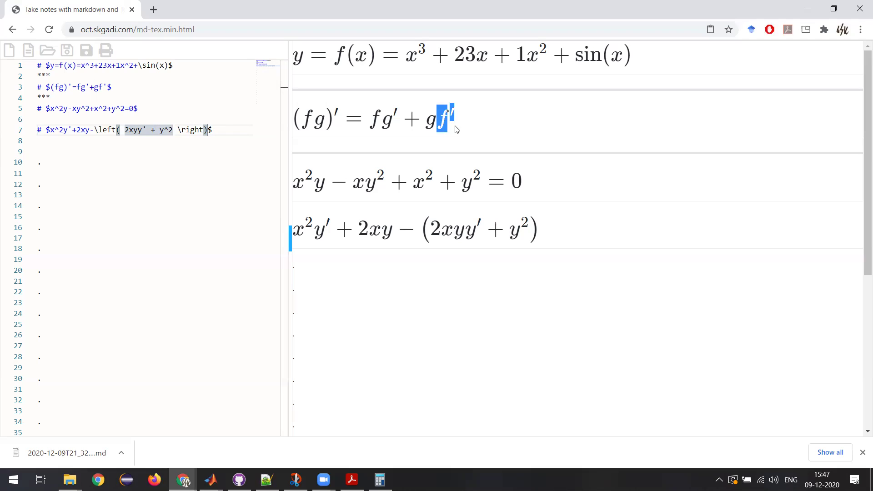
drag(367, 187, 358, 184)
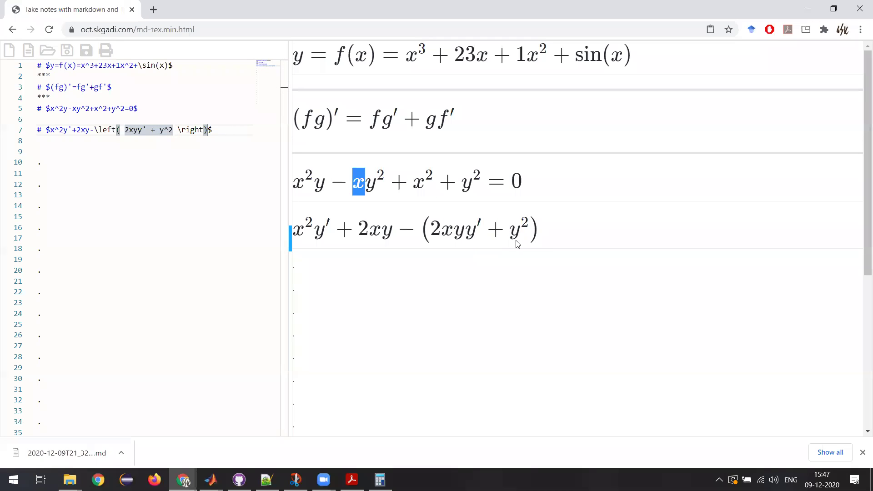
Append + 2x+ after the closing bracket as the derivative of the equation's x^2 term.
click(208, 129)
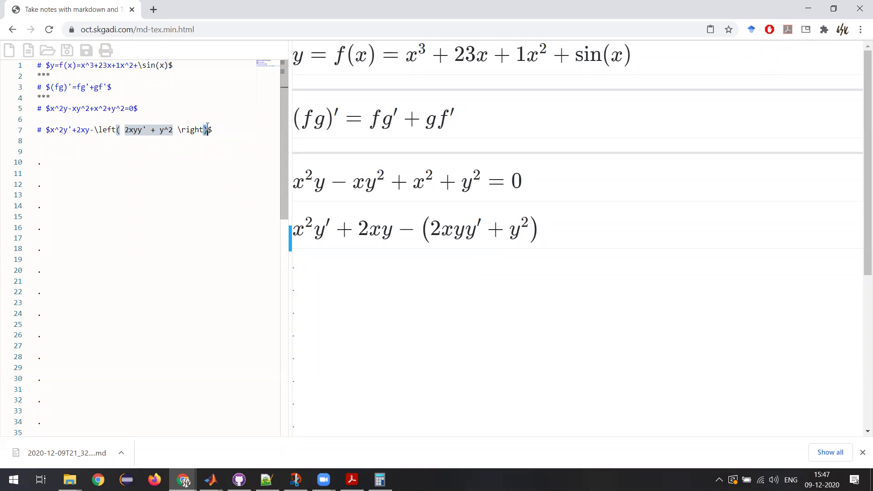
click(207, 130)
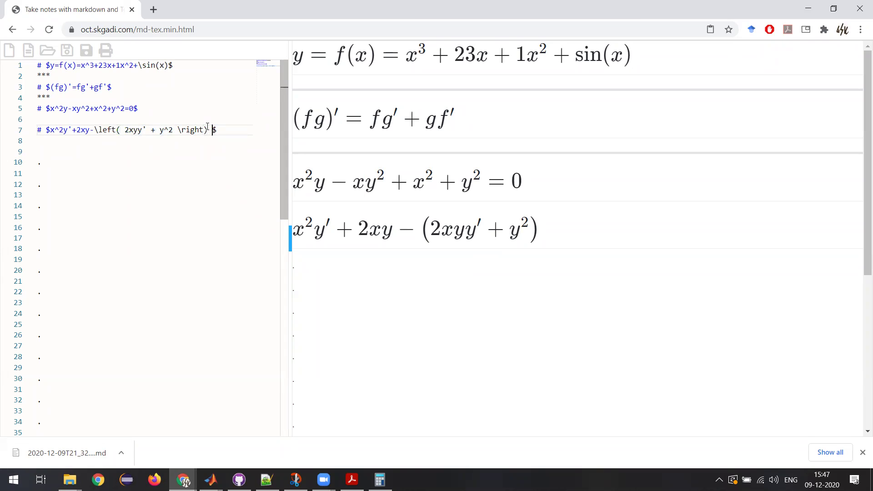
text(+)
drag(413, 184, 432, 183)
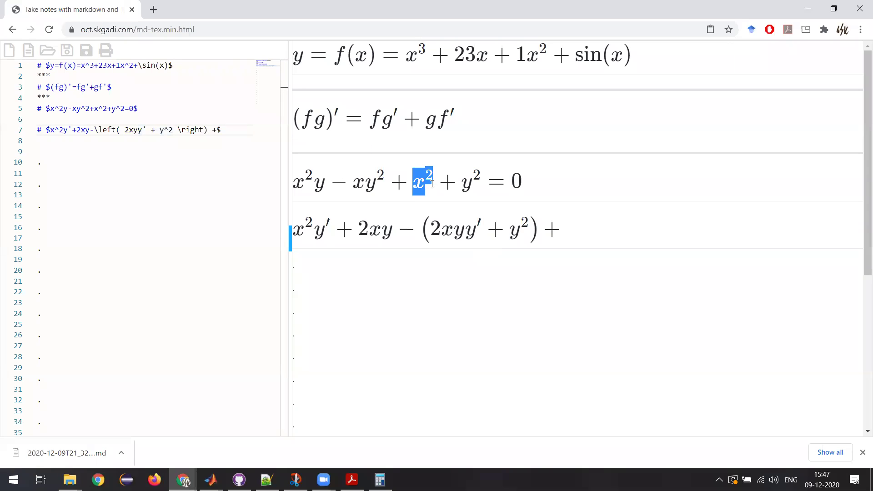
click(216, 130)
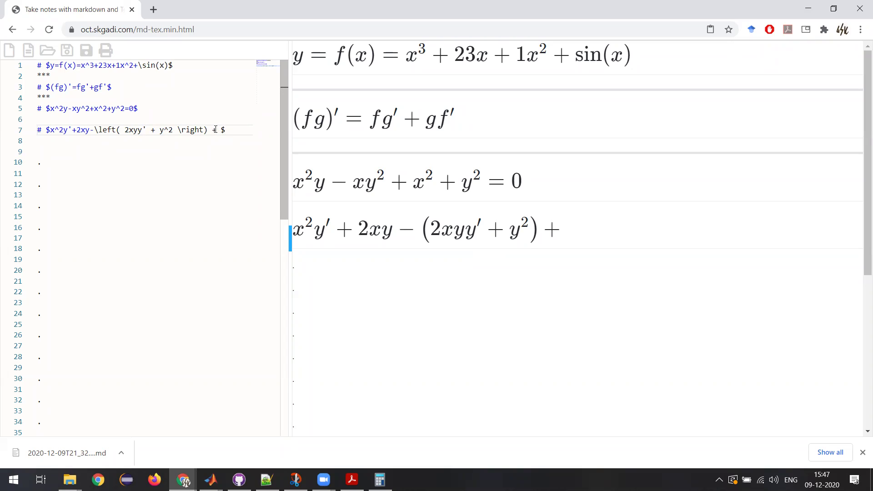
text(2y)
key(BackSpace)
text(x+)
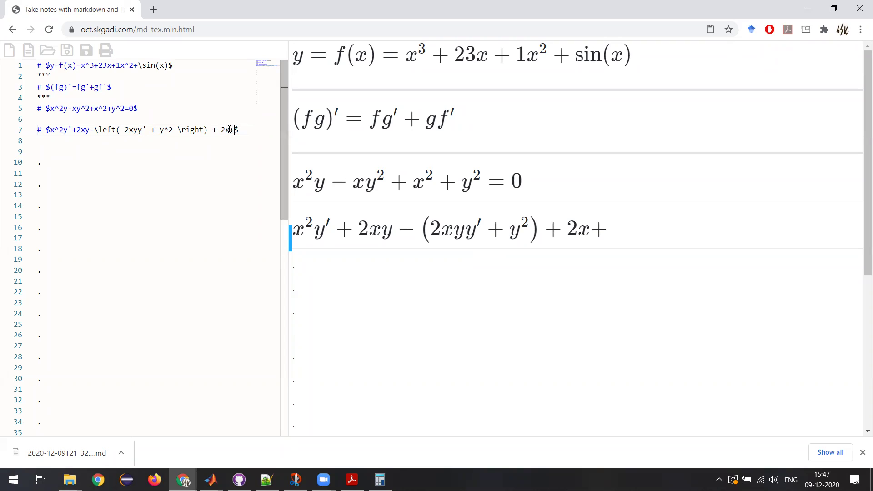
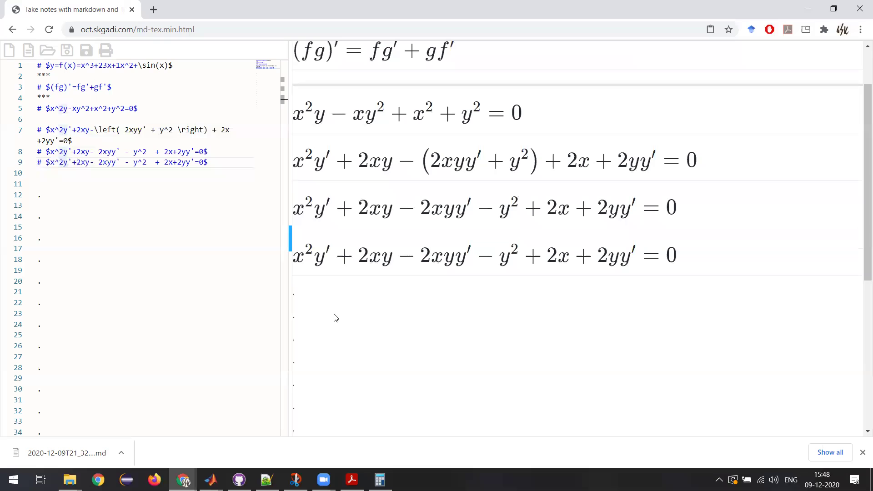
Delete the +2xy term from the left side of the duplicated equation on line 9, keeping the minus sign before 2xyy'.
key(shift+Right)
key(shift+Right)
key(shift+Right)
key(shift+Right)
key(shift+Right)
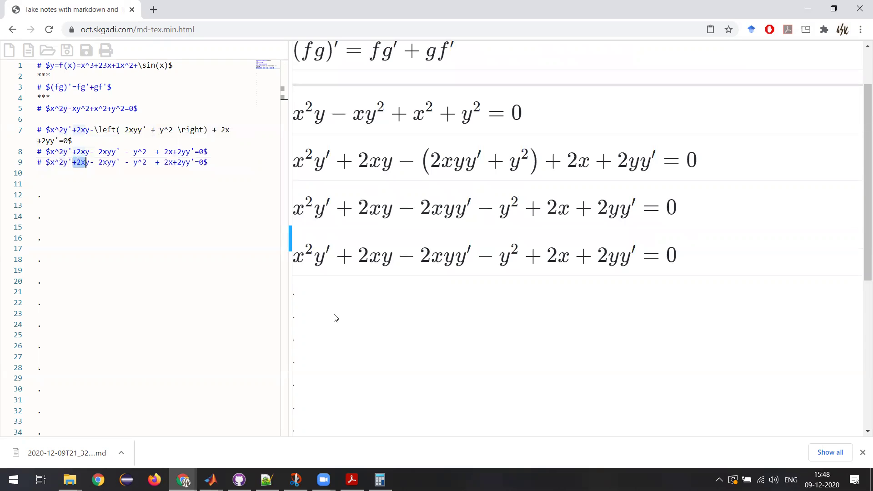
text(-)
Replace the 0 on the right side of the line 9 equation with -2xy.
key(ctrl+Right)
key(ctrl+Right)
key(ctrl+Right)
key(ctrl+Right)
key(ctrl+Right)
key(ctrl+Right)
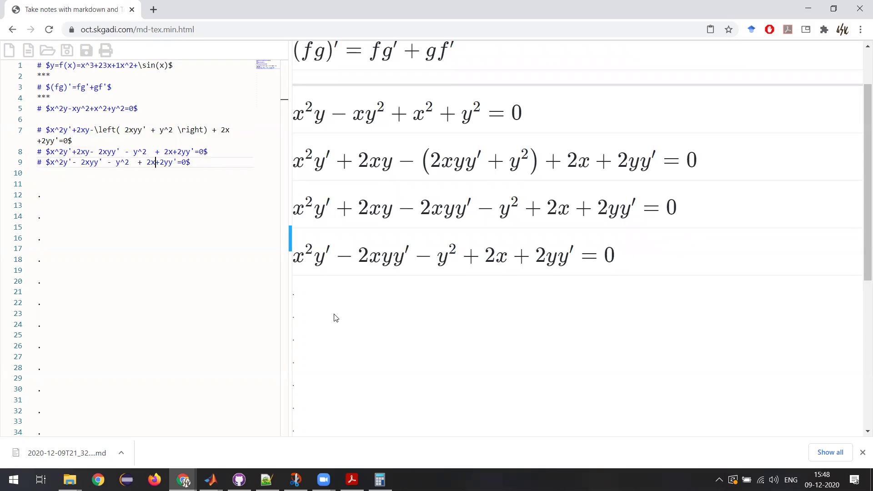
key(Right)
key(shift+Right)
text(-)
text(+2xy)
key(Left)
key(Left)
key(Left)
key(Left)
key(Delete)
Delete the - y^2 term from the left side of the line 9 equation and place the cursor after -2xy.
key(Left)
key(Left)
key(Left)
key(Left)
key(shift+Left)
key(shift+Left)
key(shift+Left)
key(BackSpace)
key(BackSpace)
key(End)
key(Left)
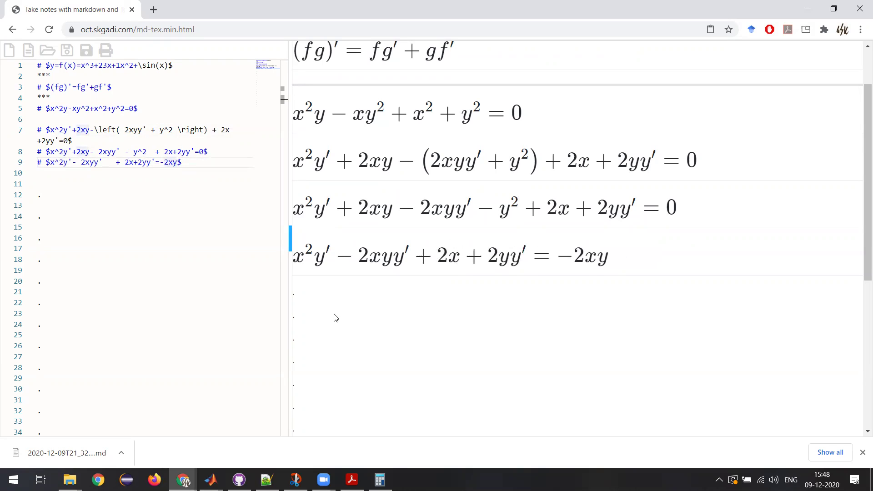
Add +y^2 to the right side of the line 9 equation and delete the + 2x term from its left side.
text(+y^2)
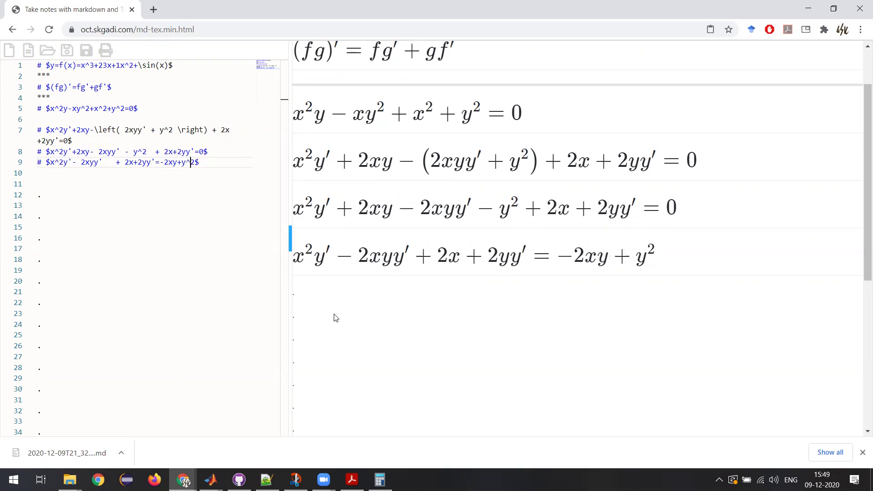
key(Left)
key(Left)
key(Left)
key(Left)
key(Left)
key(Left)
key(Left)
key(Left)
key(Left)
key(Left)
key(Left)
key(Left)
key(Left)
key(BackSpace)
key(BackSpace)
key(BackSpace)
key(Delete)
Append -2x after y^2 on the right side of the line 9 equation.
key(Right)
key(Right)
key(Right)
key(Right)
key(Right)
key(Right)
key(Right)
key(Right)
key(Right)
key(Right)
key(Right)
key(Right)
key(Right)
text(-2x)
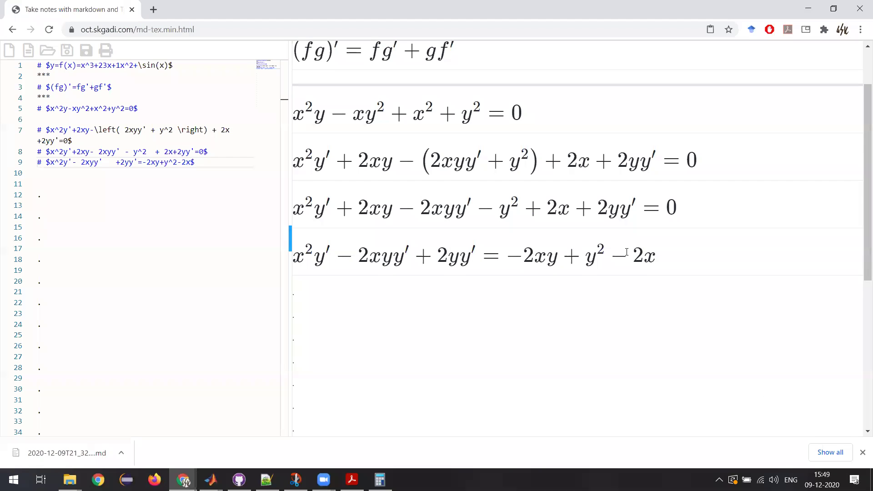
Duplicate the line 9 equation onto line 10 and insert y'( in front of x^2 in the copy.
scroll(626, 252, down, 1)
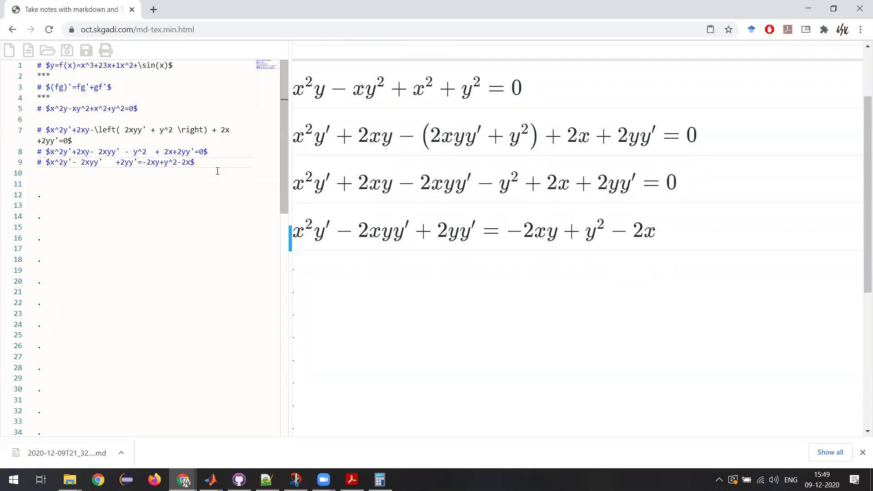
key(alt+shift+Down)
key(Left)
key(Left)
key(Left)
key(Left)
key(Left)
key(Left)
key(Left)
key(Left)
key(Left)
key(Left)
key(Left)
key(Left)
key(Left)
key(Left)
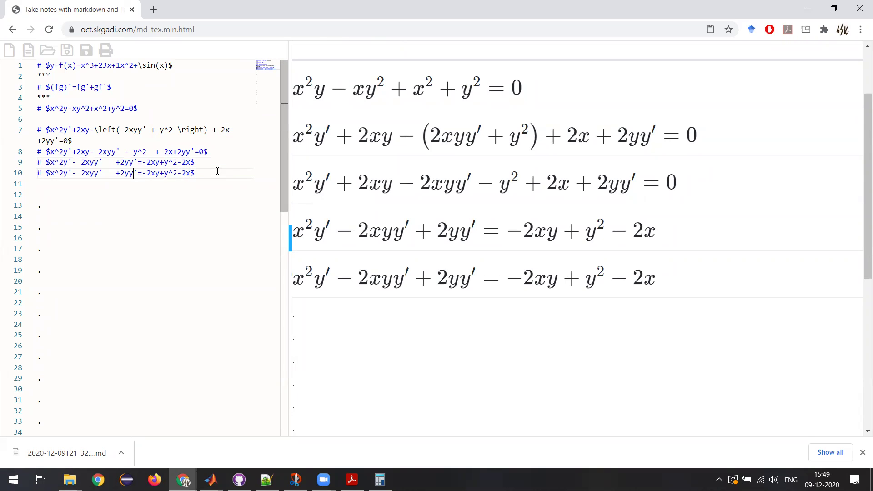
key(Right)
key(ctrl+Left)
key(ctrl+Left)
key(ctrl+Left)
key(ctrl+Left)
key(ctrl+Left)
key(ctrl+Left)
key(ctrl+Left)
key(ctrl+Left)
text(y')
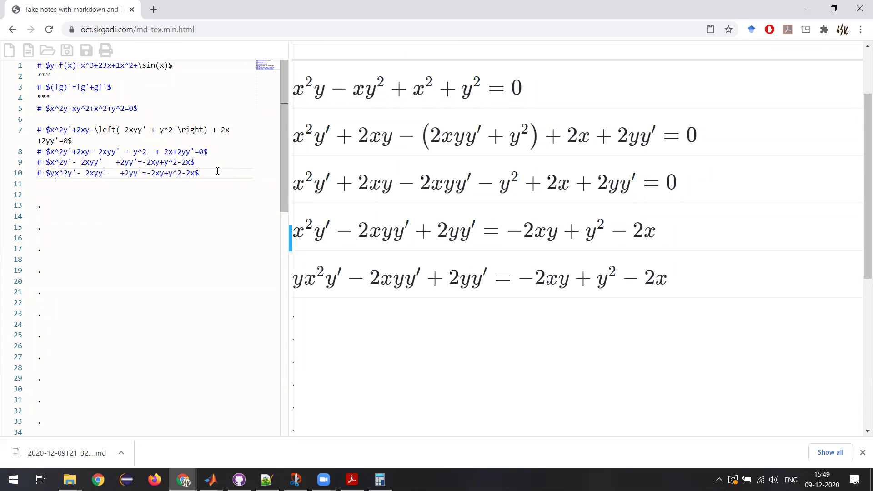
text(()
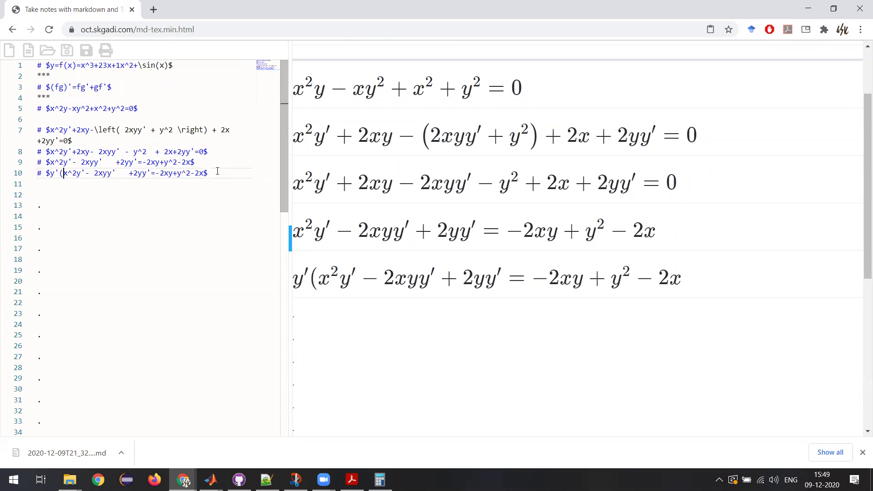
Delete the y' factor following x^2 inside the opened bracket on line 10.
key(Right)
key(Right)
key(Right)
key(Right)
key(shift+Right)
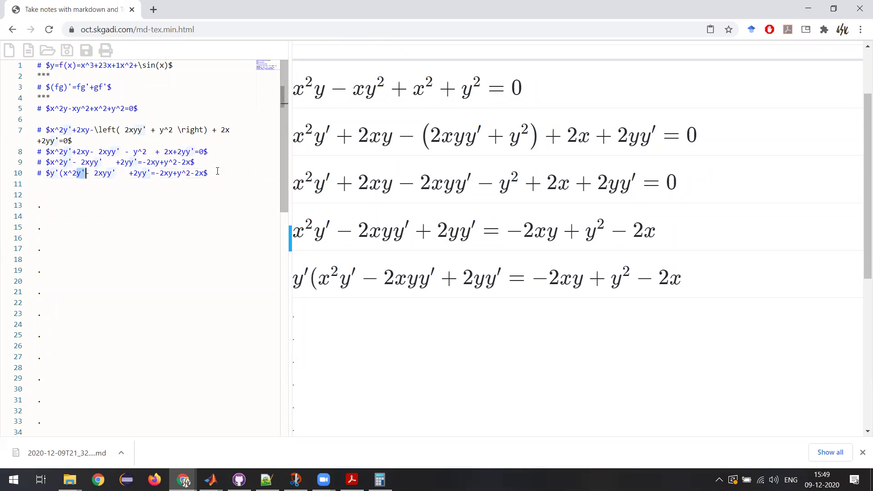
key(BackSpace)
key(BackSpace)
Remove the y' factor from the 2xyy' term on line 10, leaving 2xy.
key(Right)
key(Right)
key(Right)
key(Right)
key(Right)
key(shift+Right)
key(shift+Right)
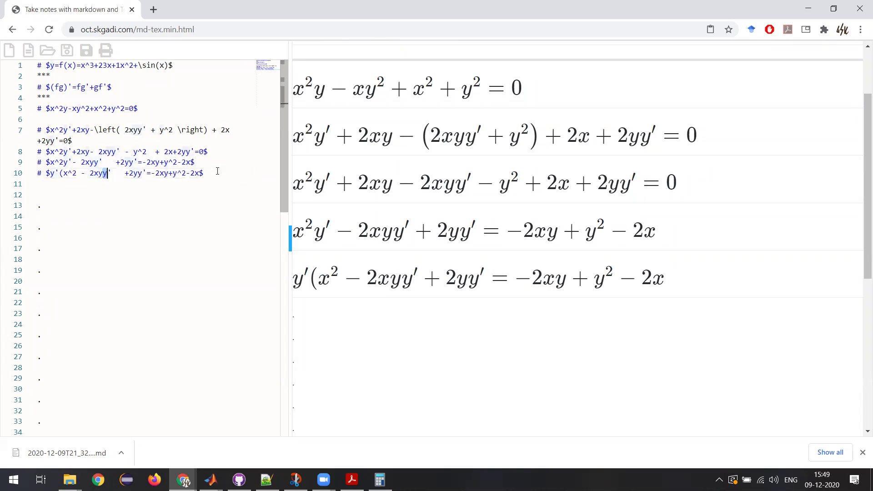
key(BackSpace)
Remove the y' factor from the 2yy' term on line 10 and close the bracket after 2y.
key(Right)
key(Right)
key(Right)
key(Right)
key(Right)
key(Right)
key(Right)
key(BackSpace)
key(BackSpace)
text())
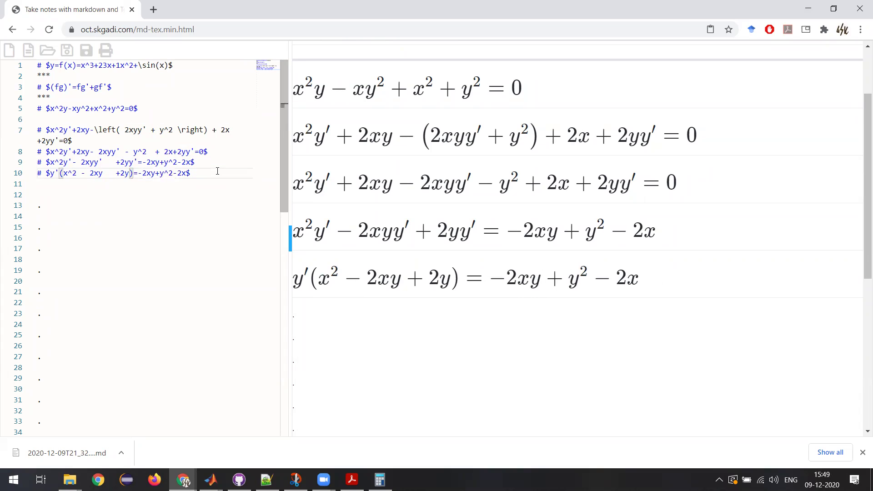
Duplicate the line 10 equation onto line 11 and cut the bracketed factor x^2 - 2xy +2y from the copy, leaving y' on the left.
key(alt+shift+Down)
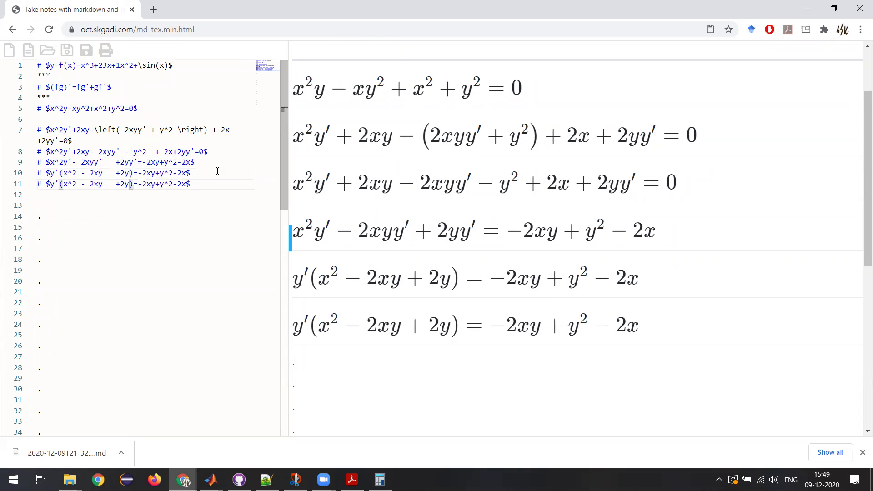
key(Left)
key(Right)
key(ctrl+shift+Left)
key(ctrl+shift+Left)
key(ctrl+shift+Left)
key(ctrl+shift+Left)
key(ctrl+shift+Left)
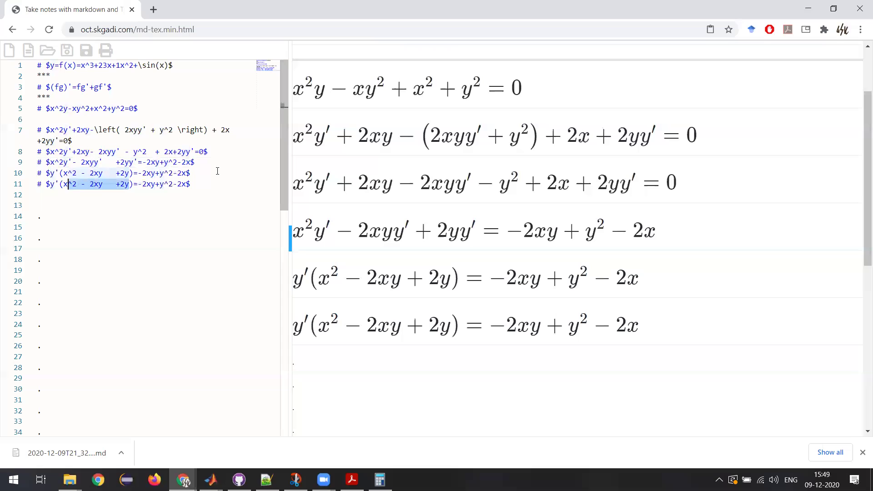
key(BackSpace)
key(ctrl+c)
Insert a \frac after the equals sign on line 11 with an empty numerator and x^2 - 2xy +2y as the denominator.
text(\frc)
key(Return)
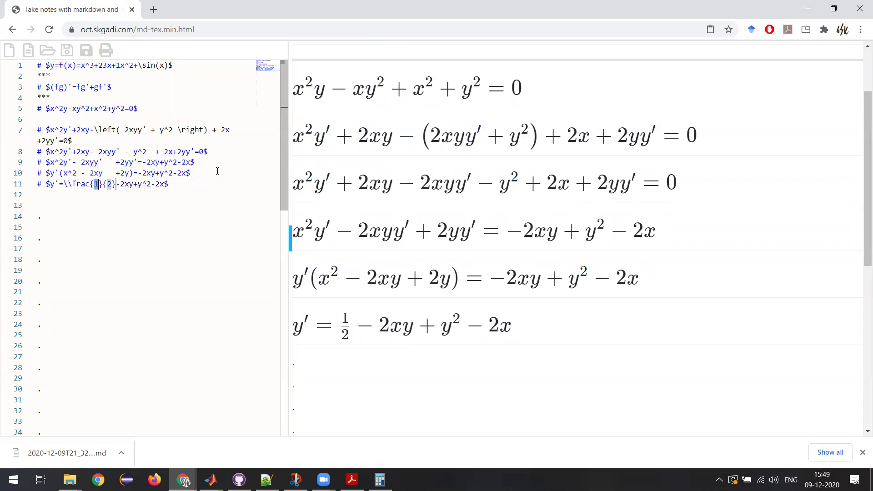
key(ctrl+v)
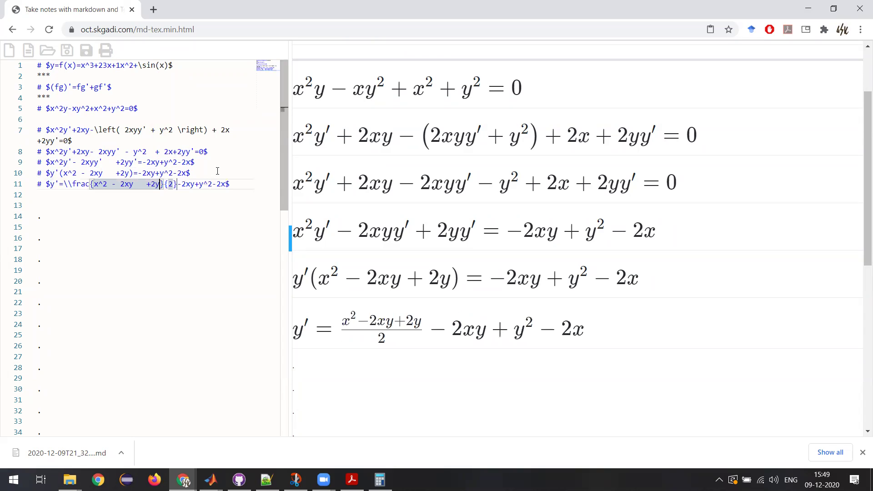
key(BackSpace)
text({})
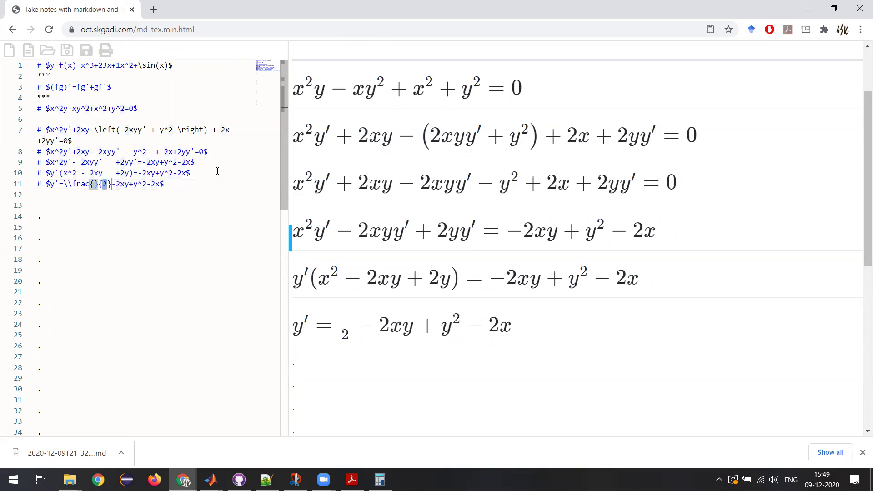
key(ctrl+v)
Cut the -2xy+y^2-2x expression that follows the fraction on line 11.
key(Right)
key(shift+Right)
key(shift+Right)
key(shift+Right)
key(shift+Right)
key(shift+Right)
key(shift+Right)
key(shift+Right)
key(shift+Right)
key(shift+Right)
key(shift+Right)
key(shift+Right)
key(ctrl+x)
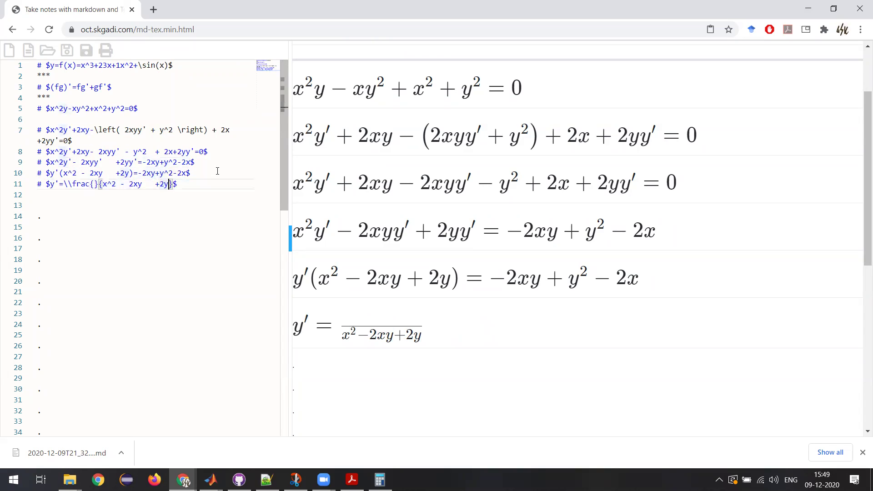
Paste -2xy+y^2-2x into the empty numerator of the line 11 fraction.
key(Left)
key(Left)
key(Left)
key(Left)
key(Left)
key(Left)
key(Left)
key(Left)
key(Left)
key(Left)
key(Left)
key(Left)
key(Left)
key(Left)
key(Left)
key(Left)
key(Left)
key(ctrl+v)
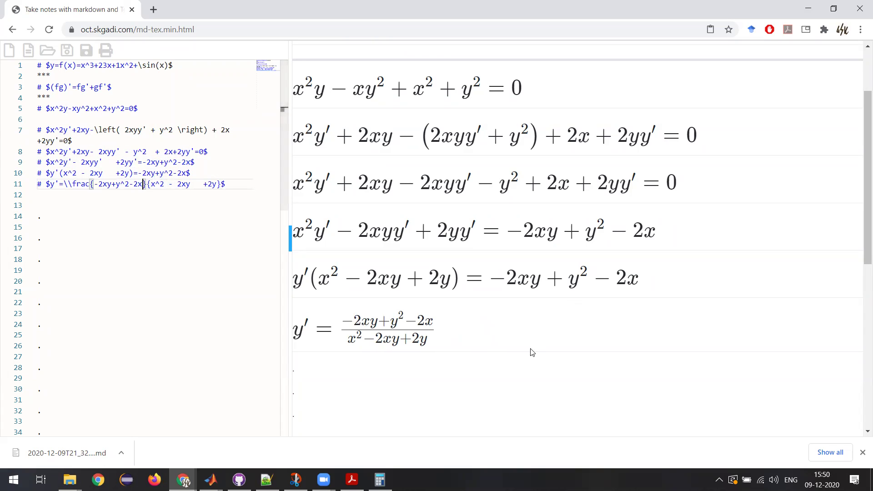
Compare the derived y' fraction with the answer options in the Examen 2 form and return to the notes.
scroll(532, 353, down, 1)
scroll(534, 353, down, 1)
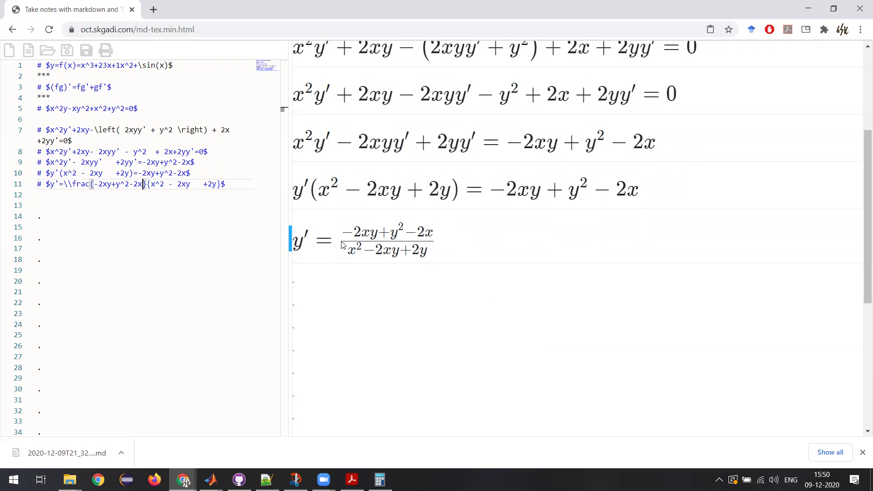
key(alt+Tab)
key(alt+Tab)
key(alt+Tab)
key(Tab)
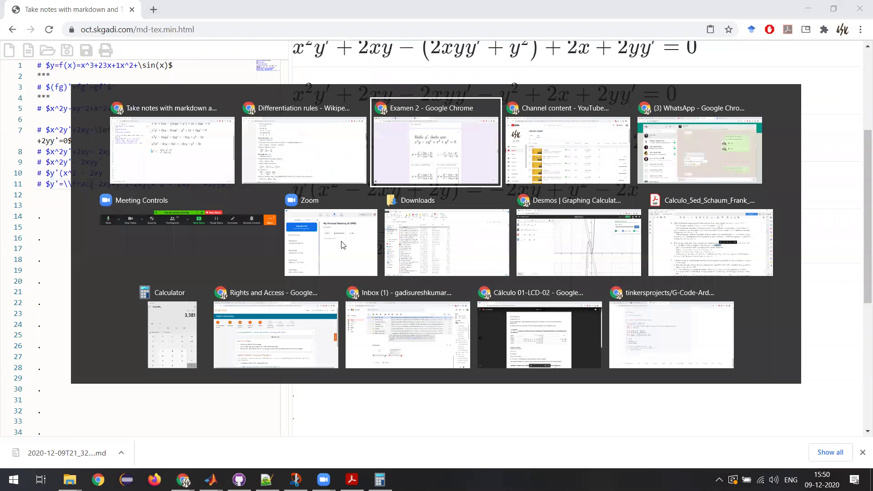
scroll(526, 316, down, 2)
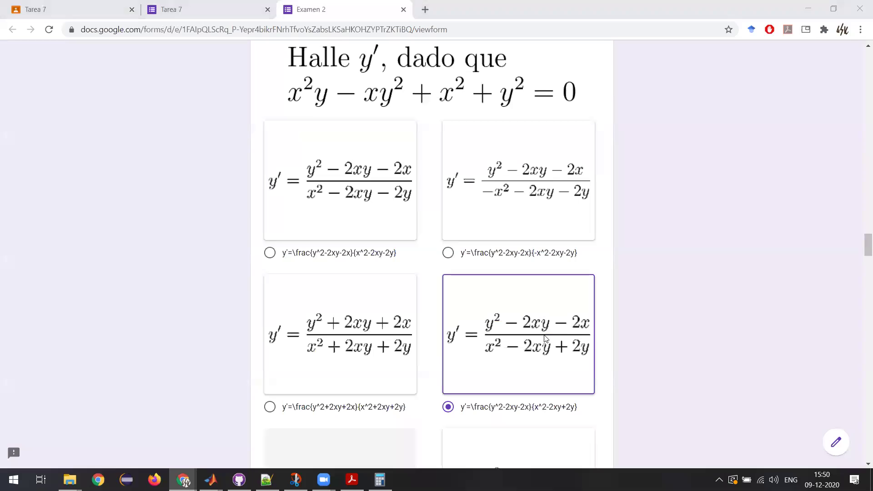
key(alt+Tab)
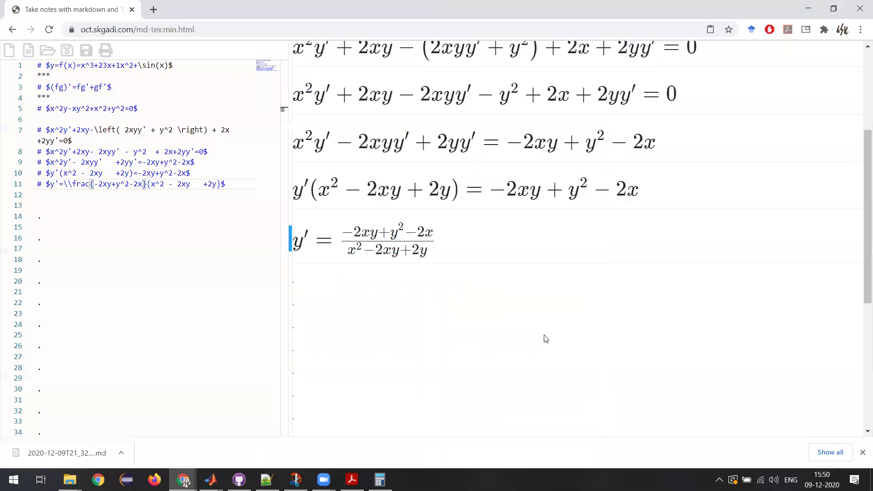
scroll(546, 339, up, 1)
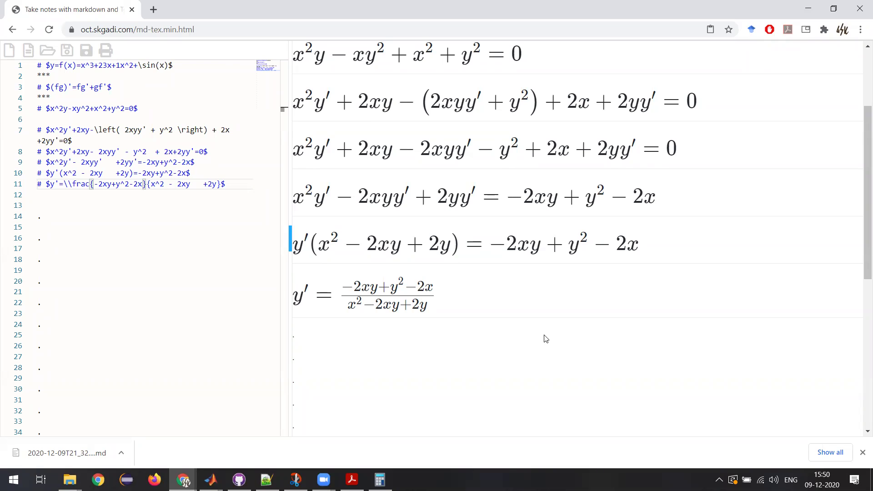
Read the most recent unread chat in WhatsApp and return to the notes.
key(alt+Tab)
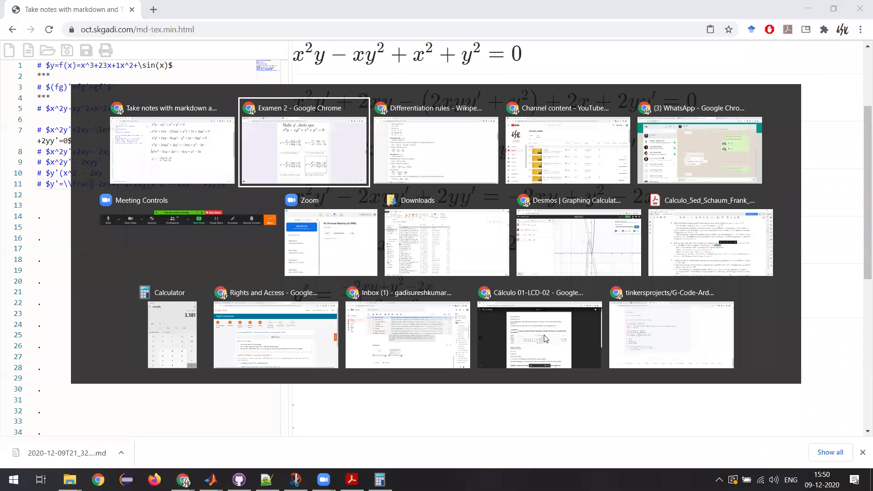
key(Tab)
key(Tab)
key(Tab)
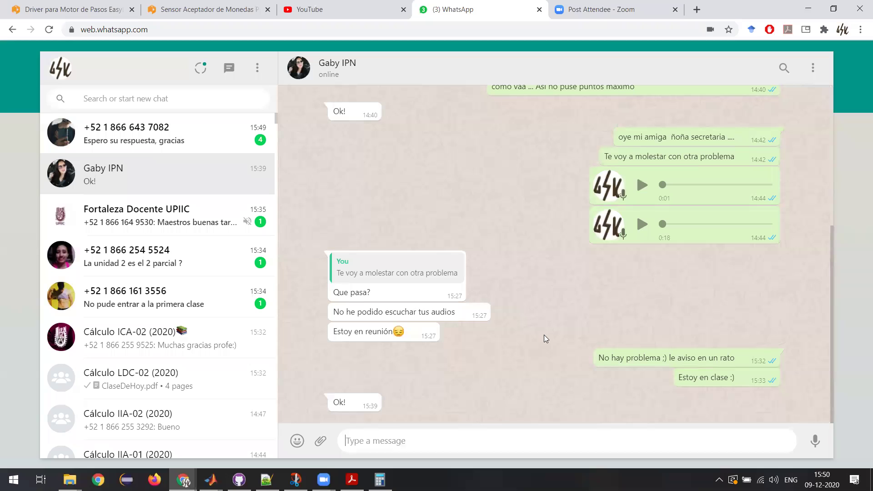
click(176, 142)
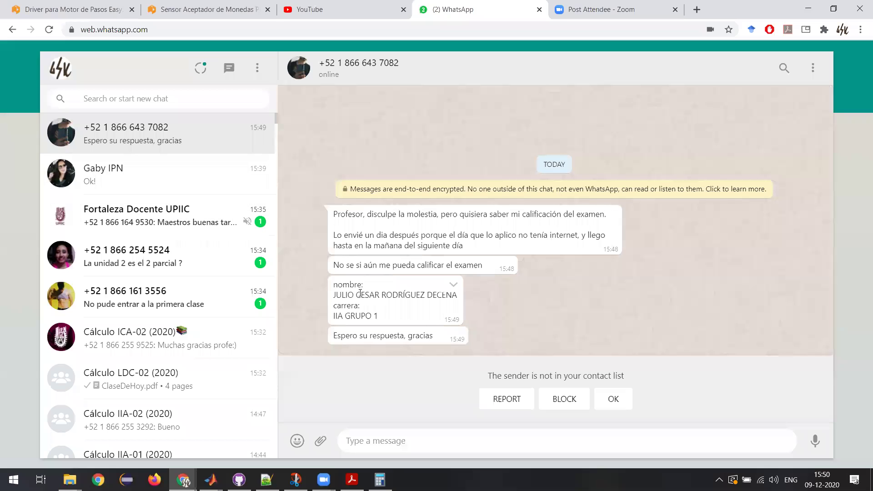
key(alt+Tab)
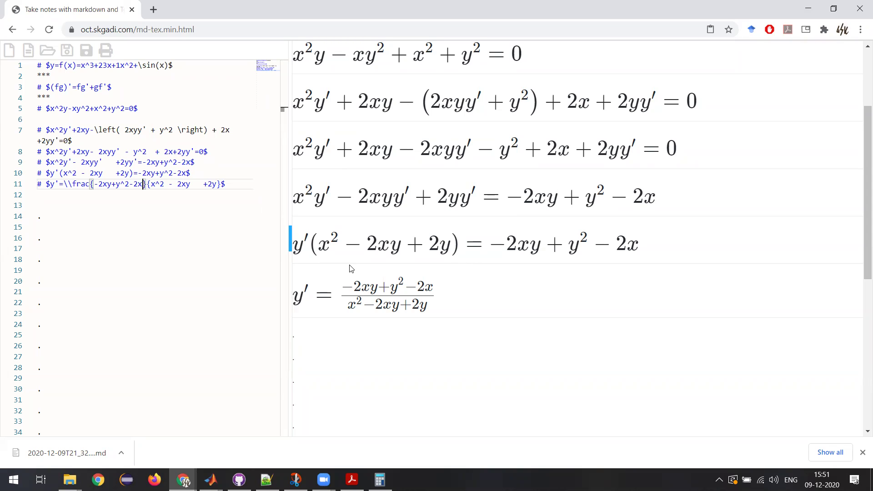
Switch to the Downloads search in File Explorer, search for 1DV01 and open the PDF ending in 1DV01_0_D104_2.
mouse_move(69, 481)
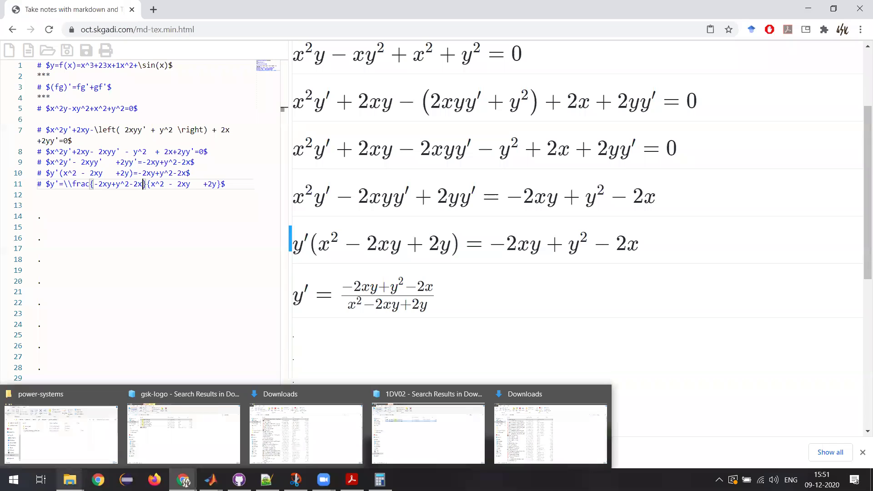
click(407, 419)
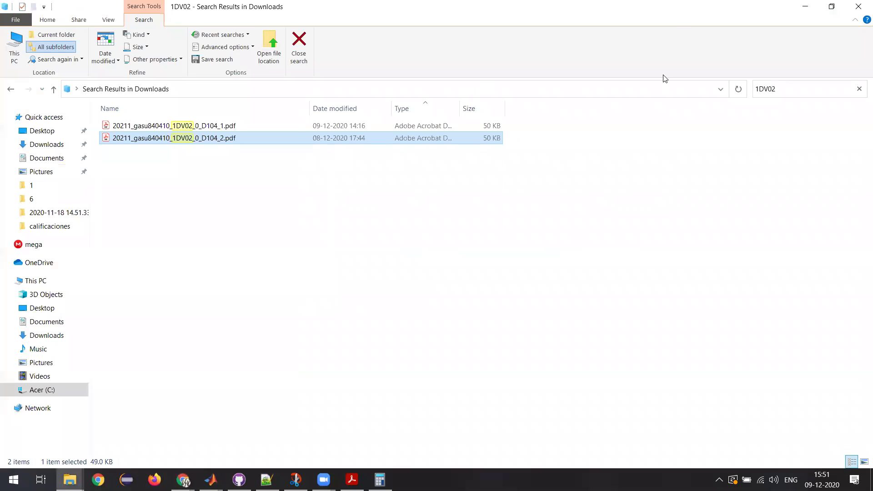
click(787, 86)
key(BackSpace)
text(1)
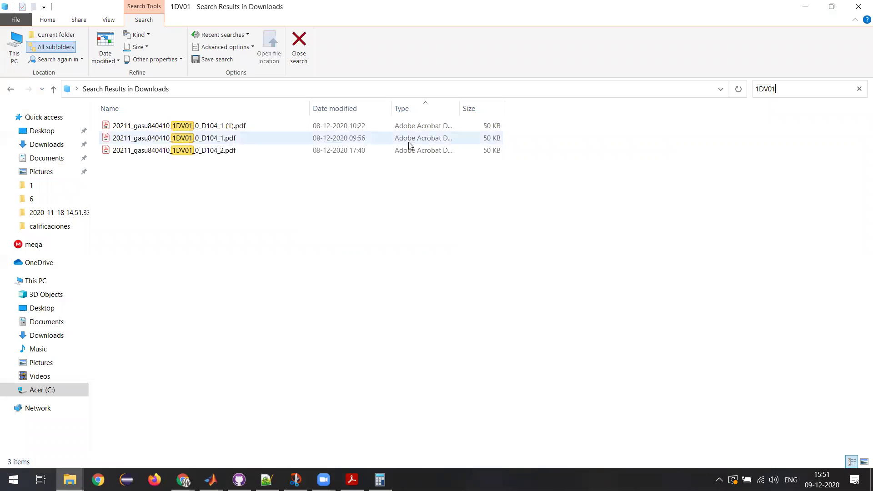
double_click(382, 149)
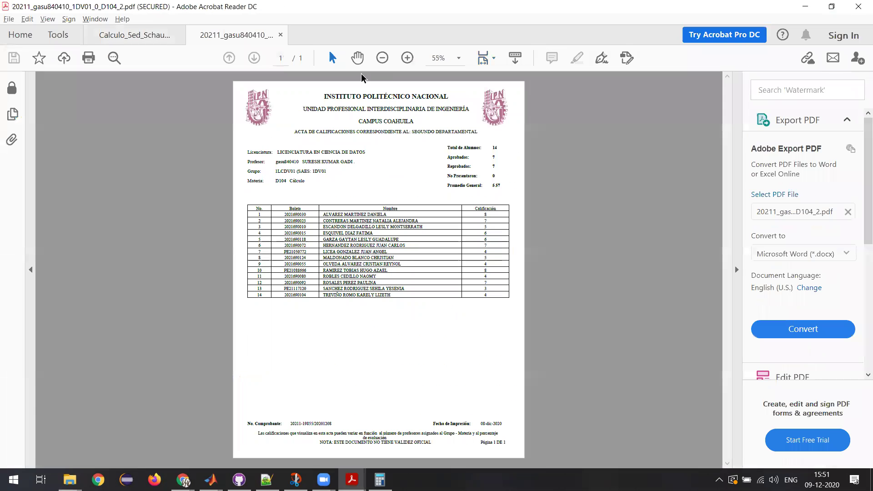
Fit the grade report to the page width and examine its table of student grades.
click(489, 58)
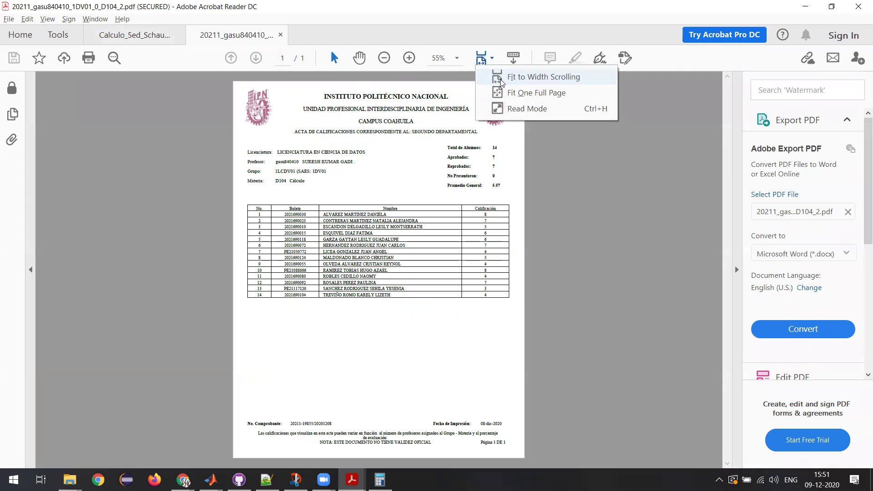
click(523, 77)
scroll(482, 178, down, 3)
scroll(482, 178, down, 5)
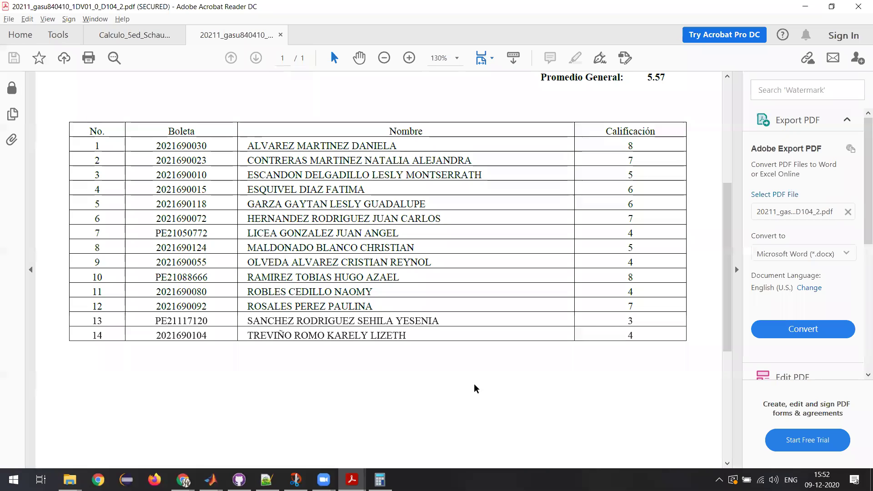
Return to the 1DV01 search results in File Explorer and open the PDF whose name ends in 1DV01_0_D104_1.
key(alt+Tab)
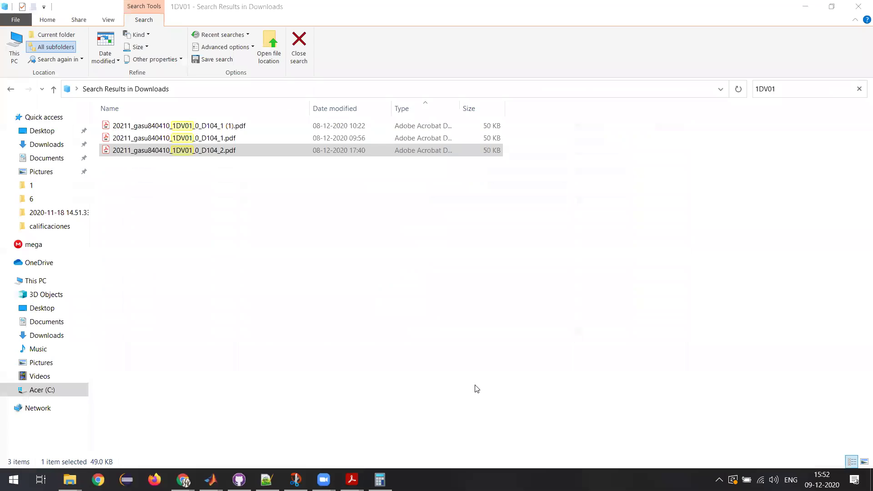
key(Up)
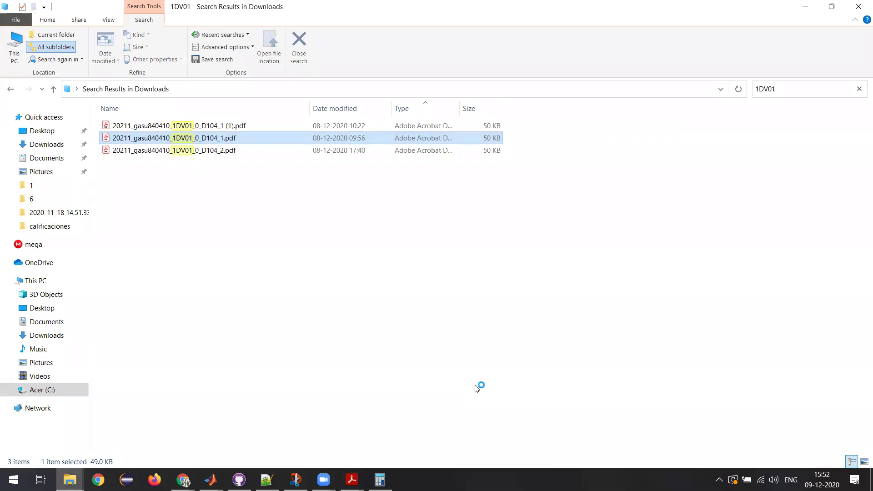
key(Return)
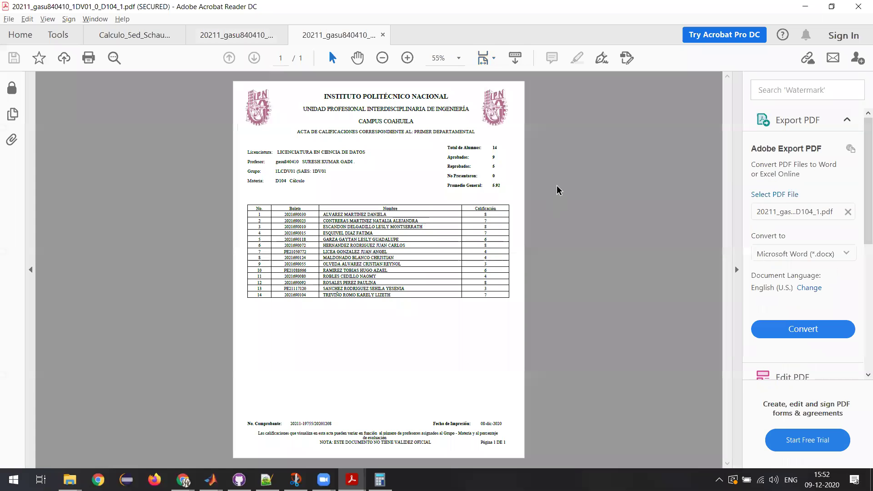
Fit the first-term grade report to the page width and examine its summary figures and student grade table.
mouse_move(482, 58)
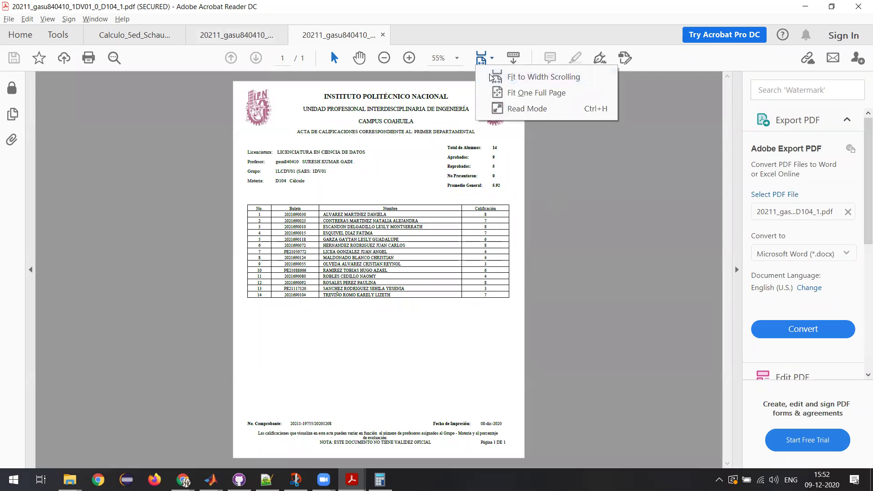
click(541, 76)
scroll(449, 232, down, 1)
scroll(451, 236, up, 2)
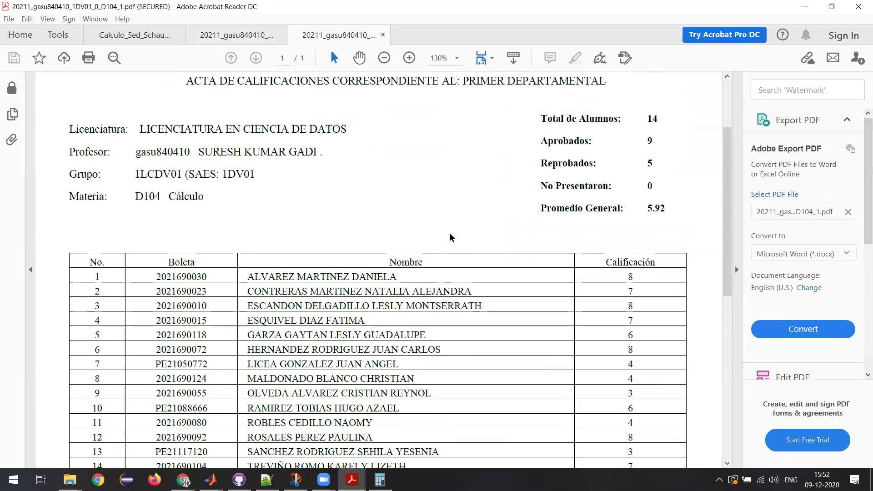
scroll(451, 236, down, 2)
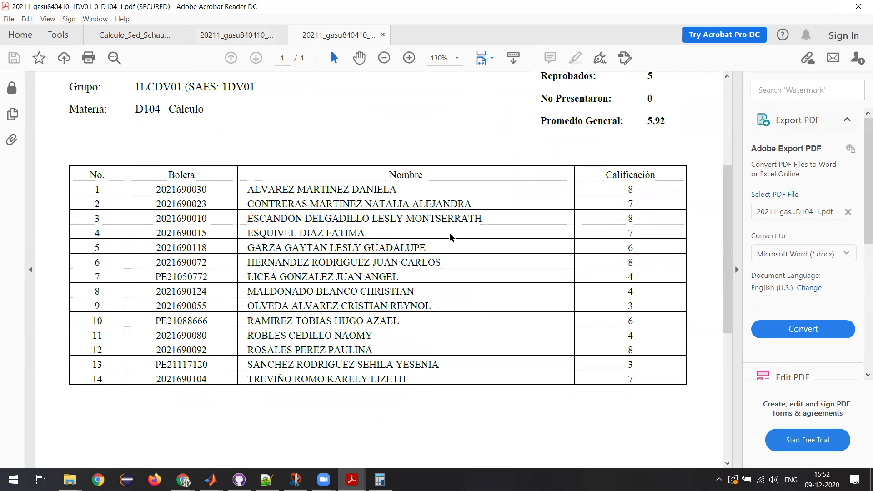
scroll(450, 236, down, 1)
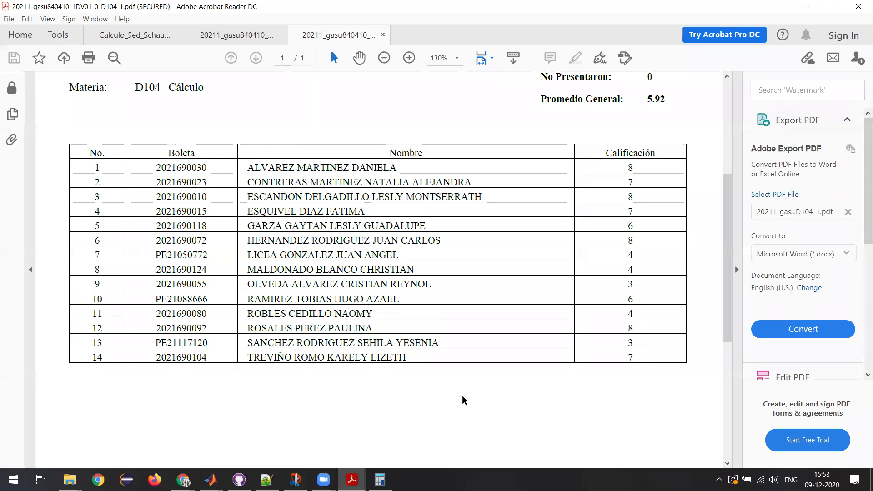
Close both 1DV01 grade reports, return to the Schaum calculus book and clear its text selection.
click(280, 35)
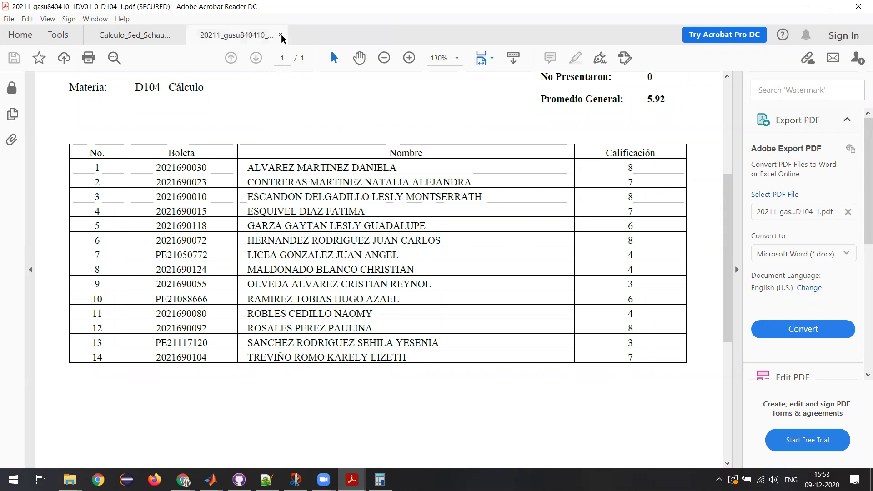
click(281, 35)
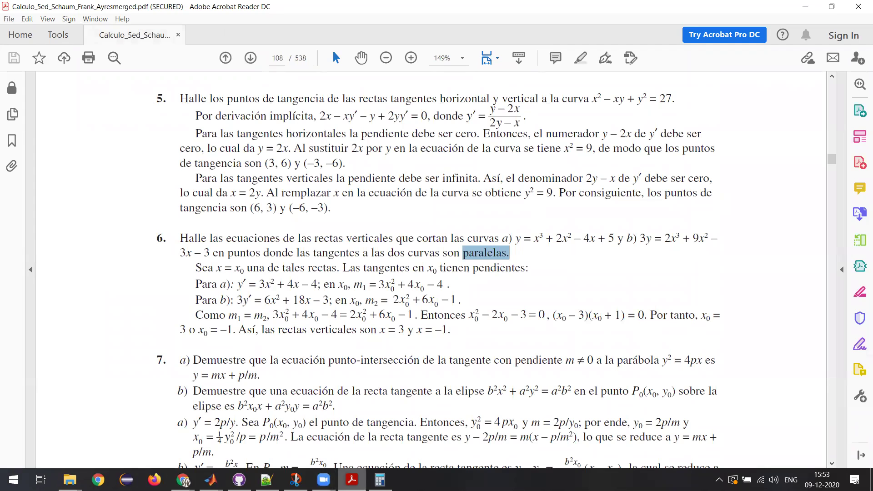
mouse_move(352, 479)
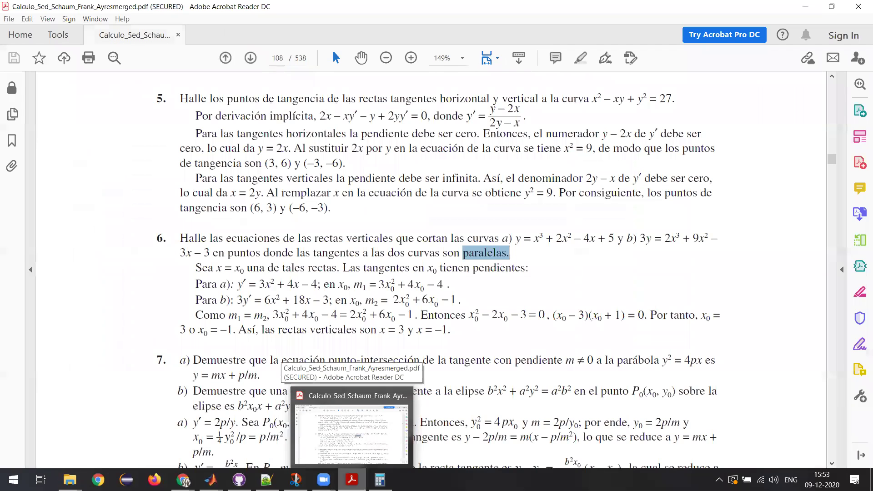
click(796, 255)
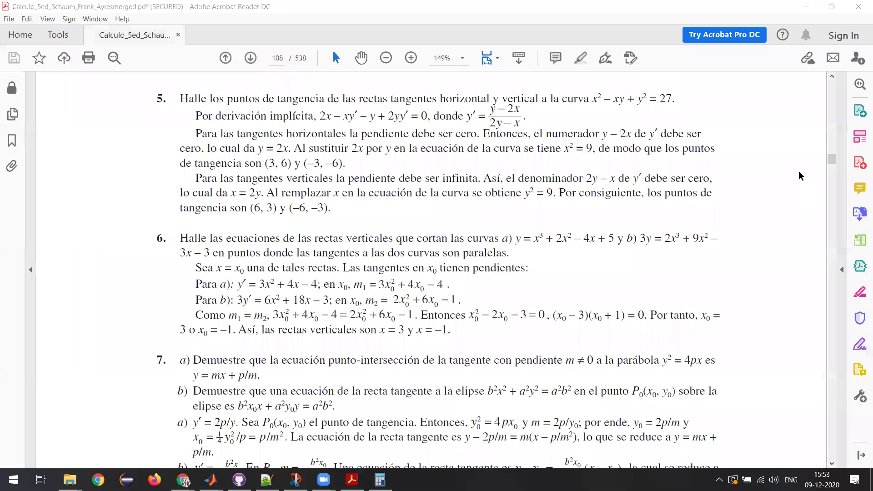
Open chapter 14, Valores máximos y mínimos, from the book's table of contents and fit the page to the width.
drag(832, 159, 833, 81)
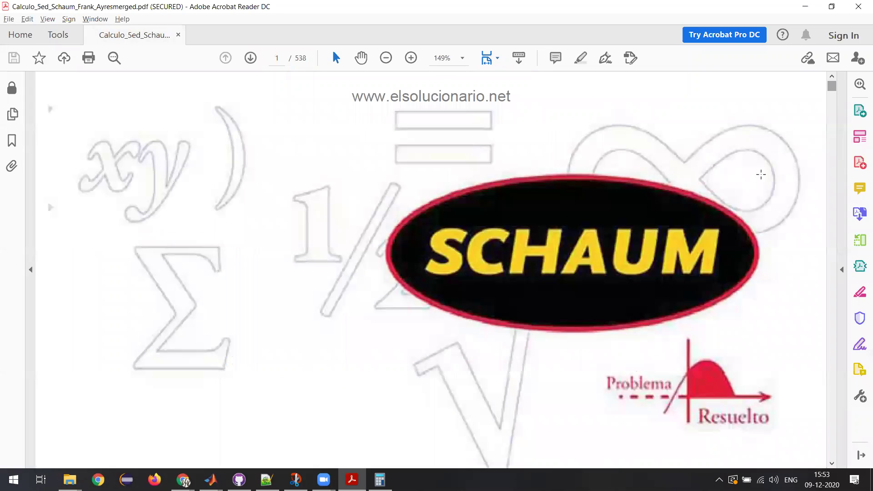
scroll(757, 180, down, 15)
scroll(754, 189, down, 20)
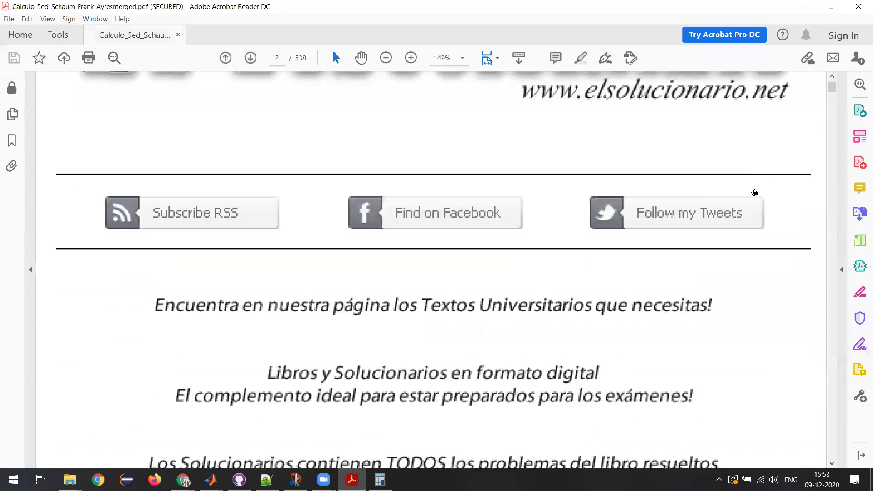
scroll(754, 193, down, 20)
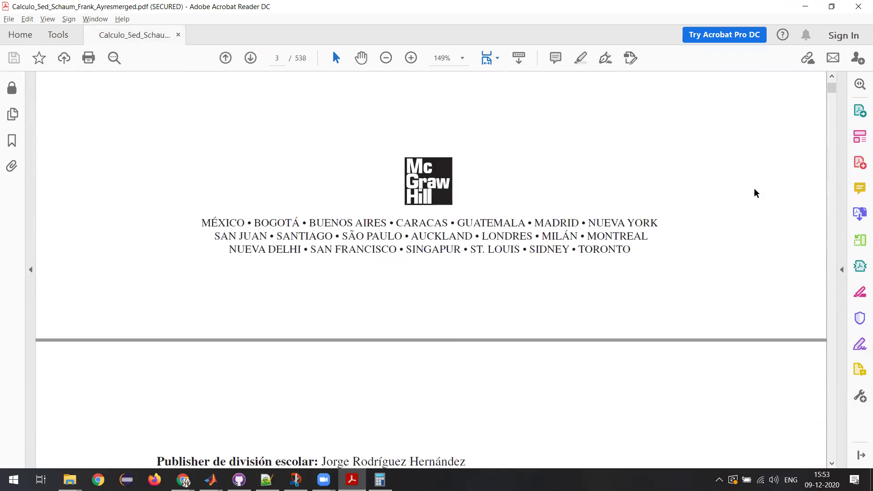
scroll(754, 193, down, 20)
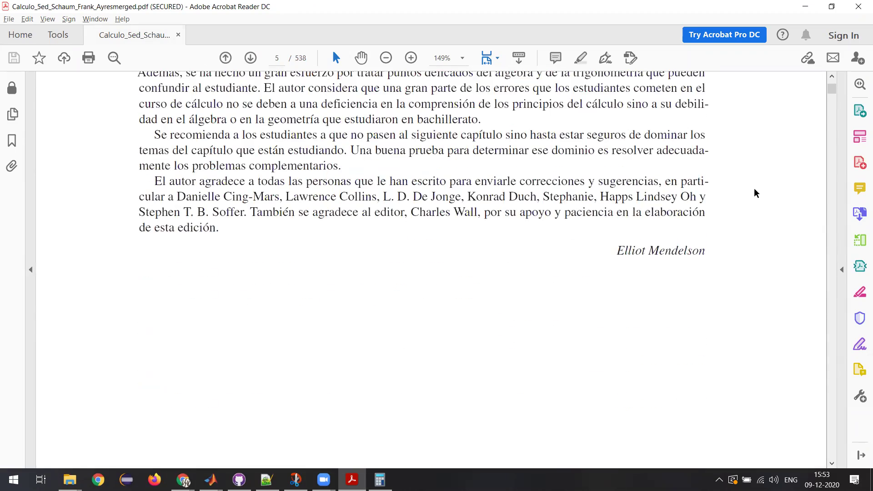
scroll(754, 193, down, 20)
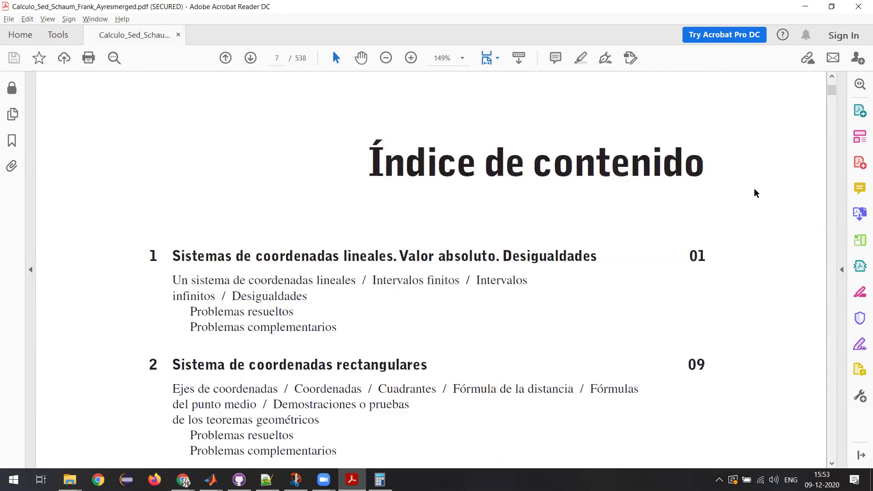
scroll(754, 193, down, 15)
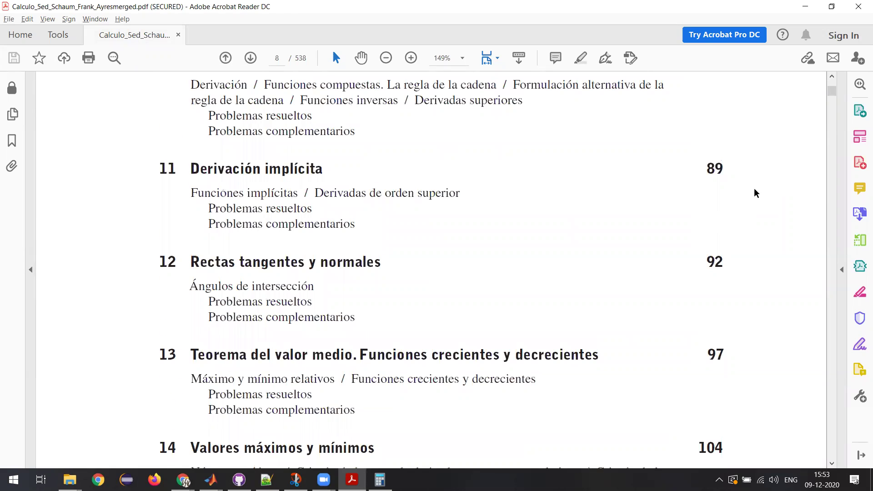
scroll(754, 194, down, 4)
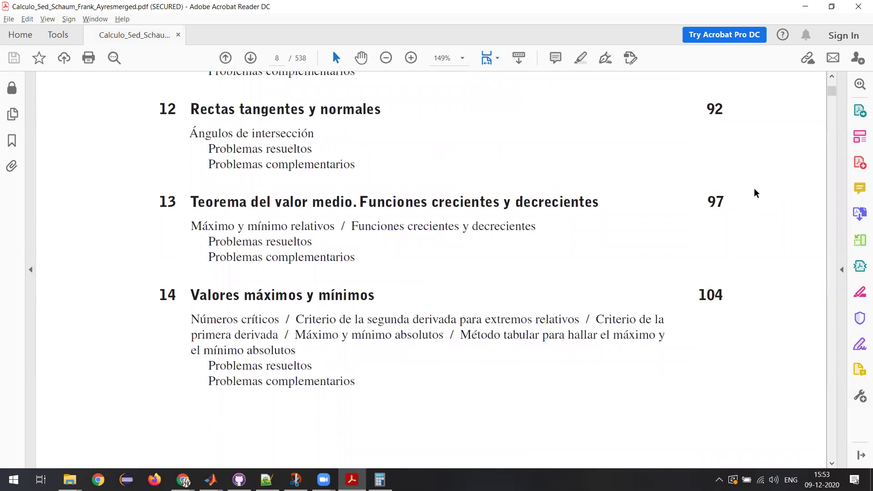
click(335, 296)
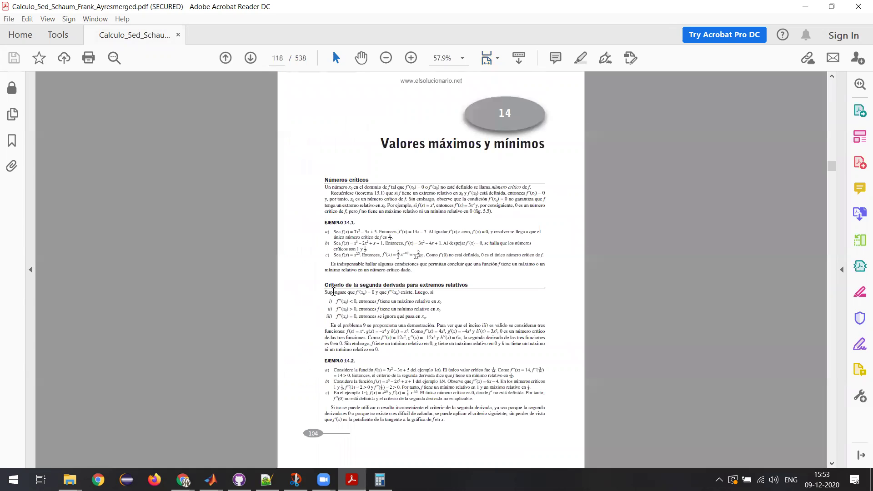
click(486, 63)
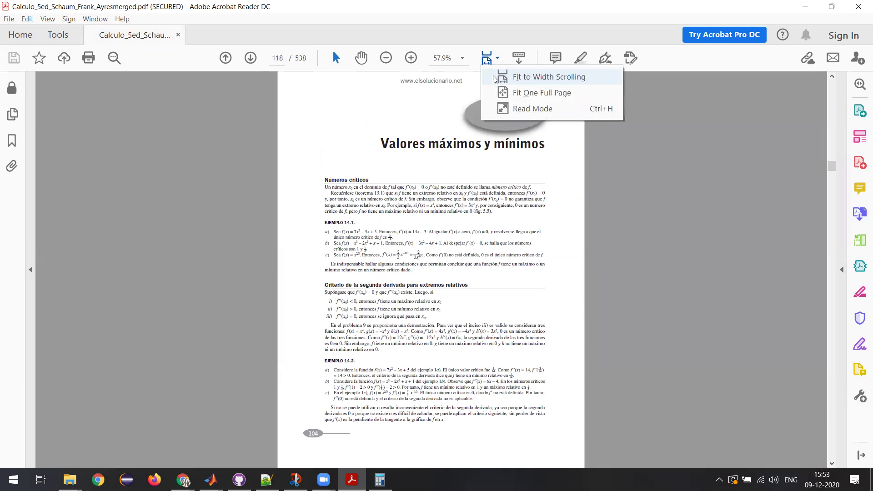
click(494, 77)
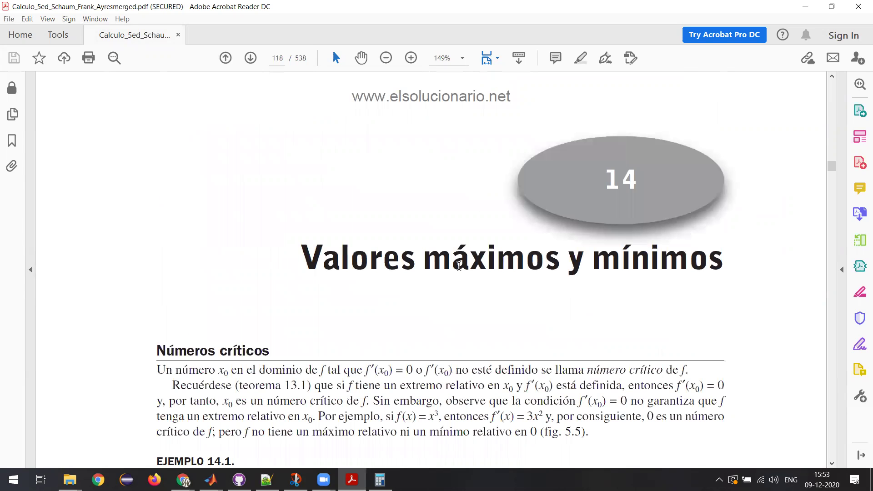
Mark the chapter title Valores máximos y mínimos and its word "y" by selecting them, and clear the selection.
click(301, 255)
drag(301, 256, 584, 263)
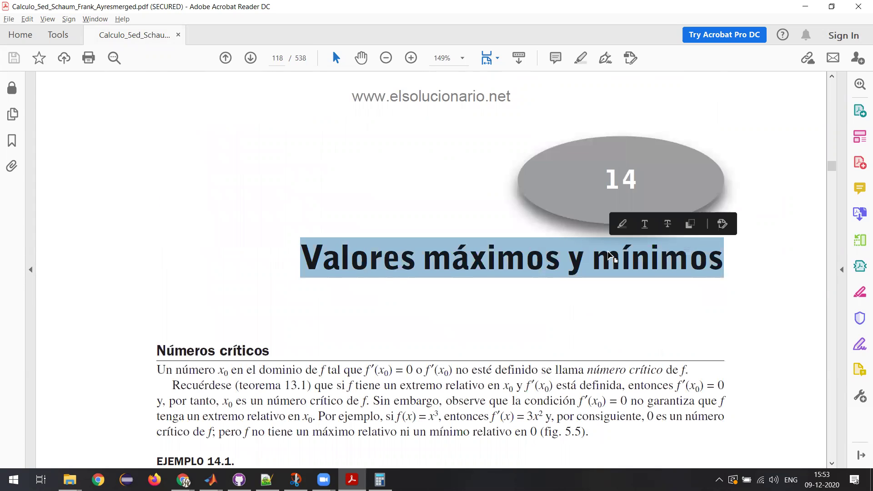
click(584, 262)
drag(584, 262, 553, 260)
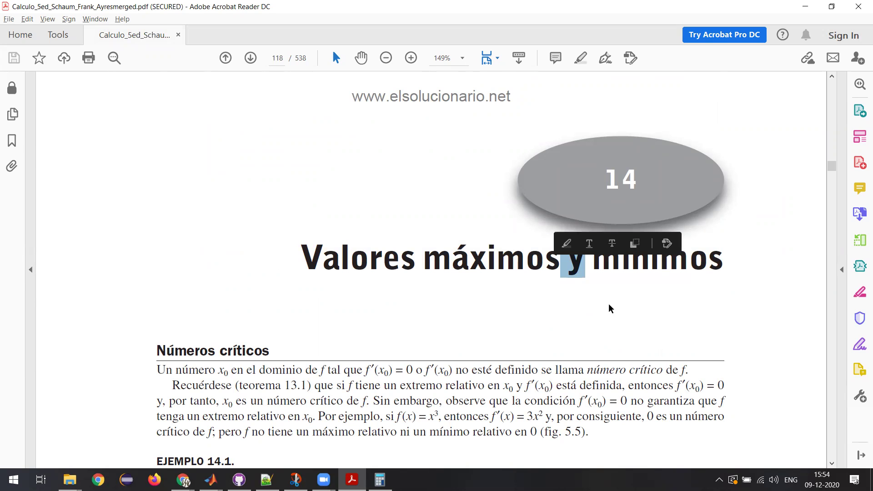
key(Right)
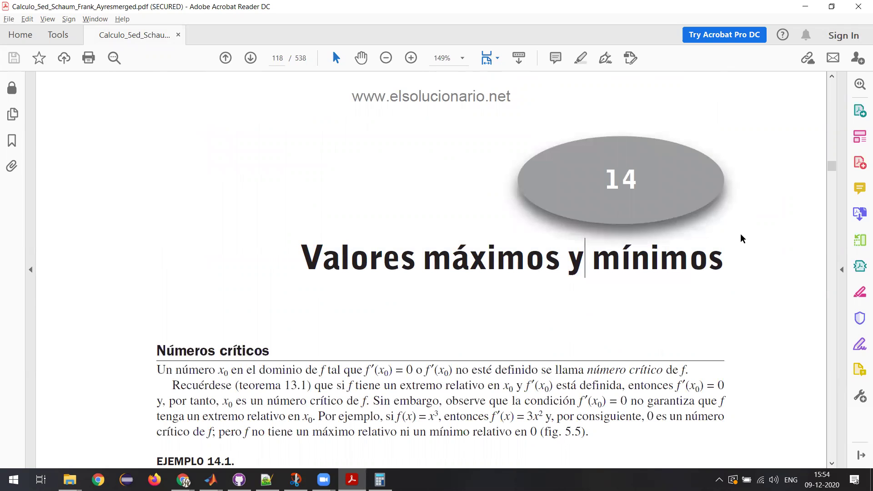